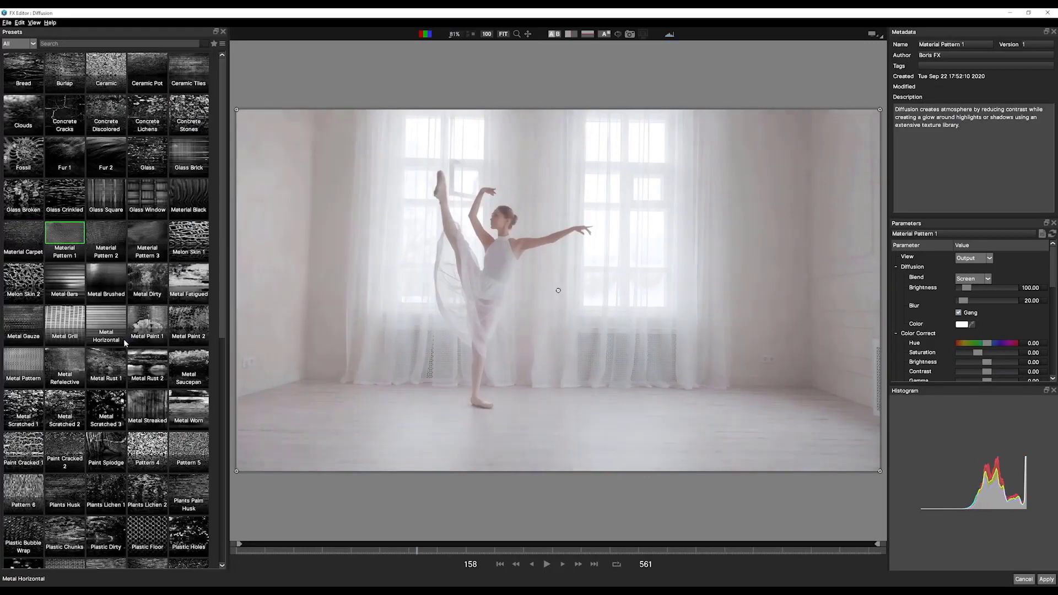
Step: Preview neighbouring texture presets for the Diffusion effect, starting from Material Pattern 1
key("Down")
key("Down")
key("Down")
key("Down")
key("Right")
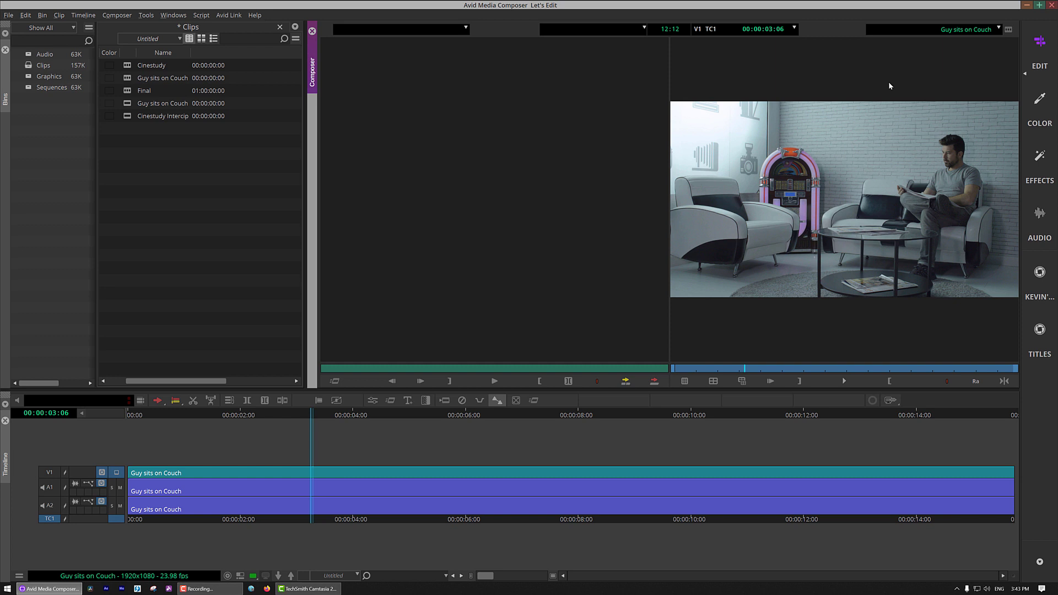
Step: Open the Effect Palette, browse the BCC filter categories, list the BCC Lights filters, and reposition the palette
left_click(287, 194)
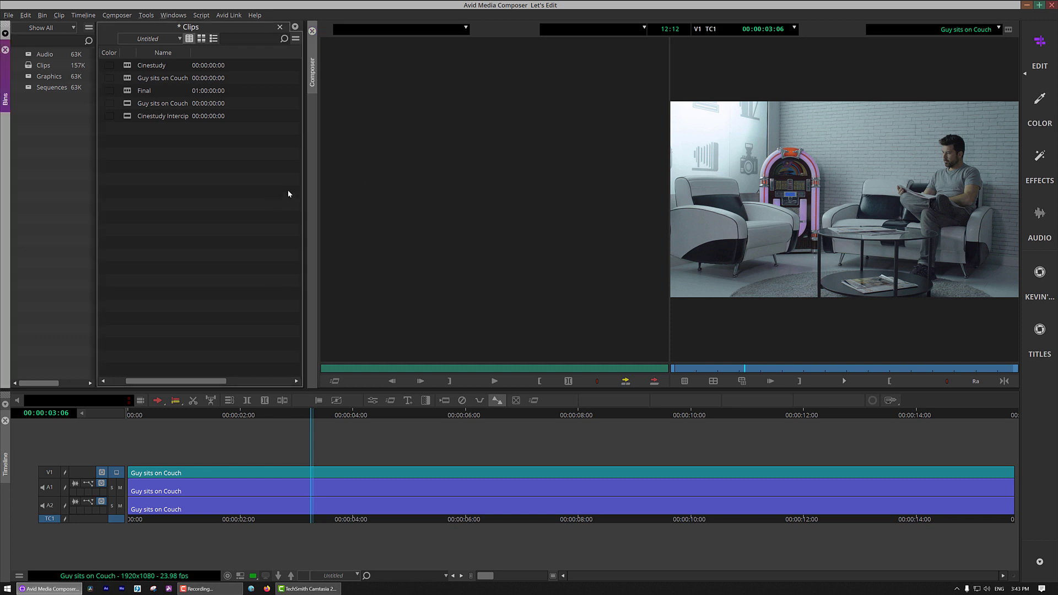
key("ctrl+8")
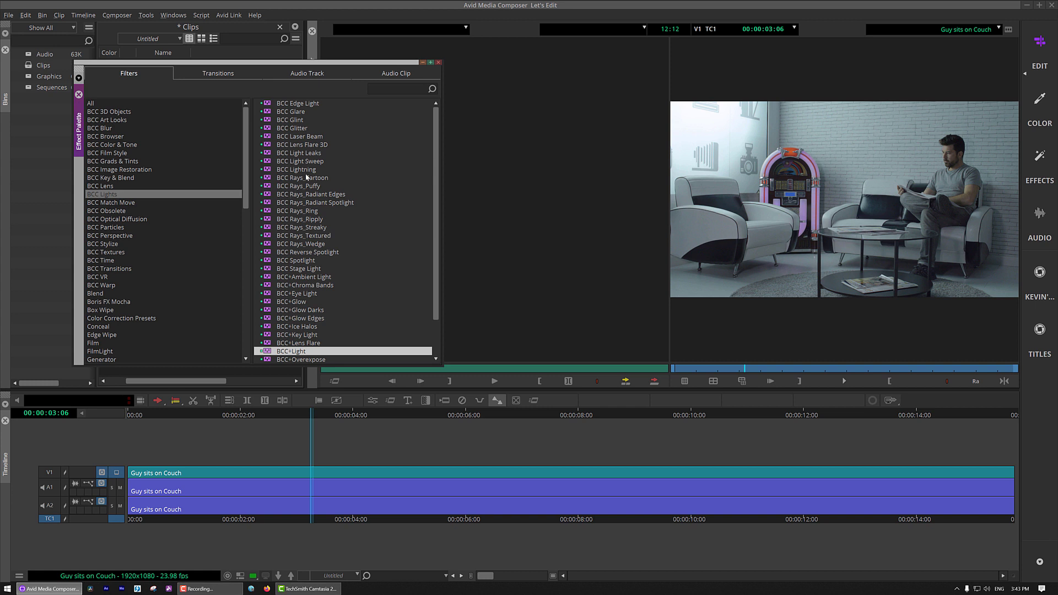
left_click(111, 112)
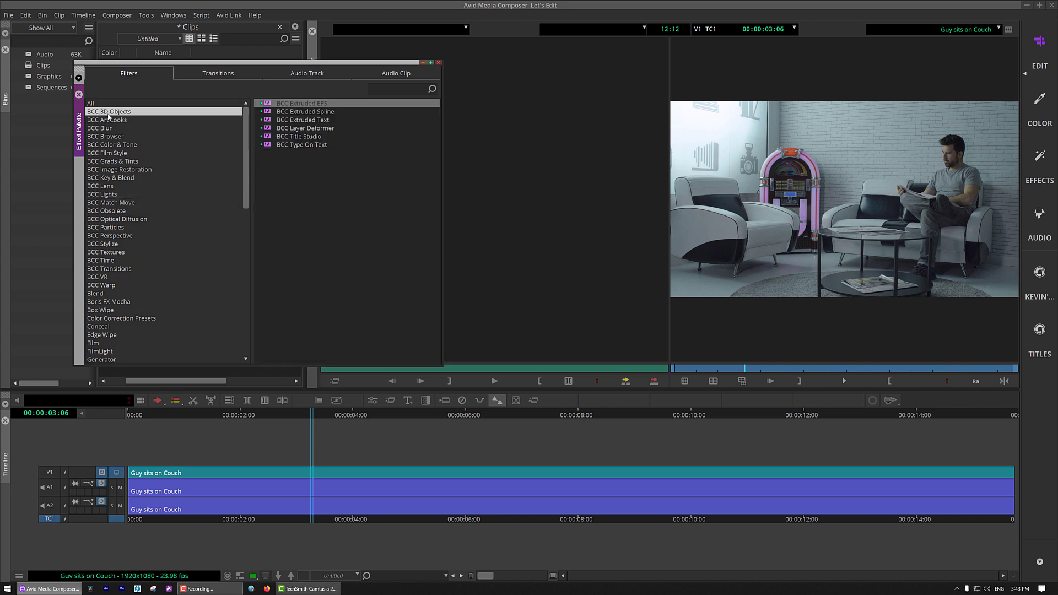
left_click(109, 121)
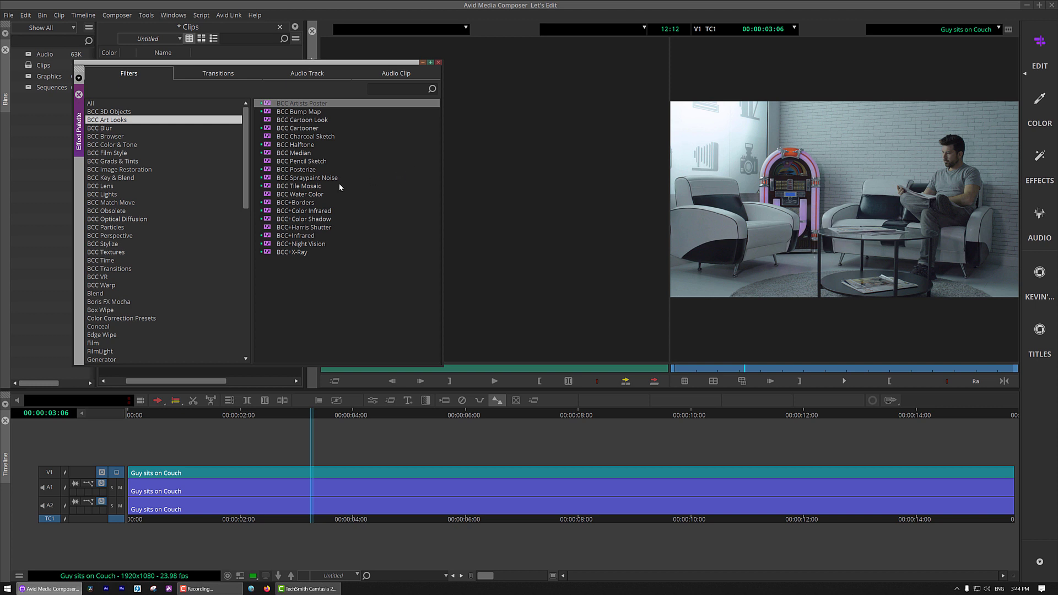
left_click(125, 194)
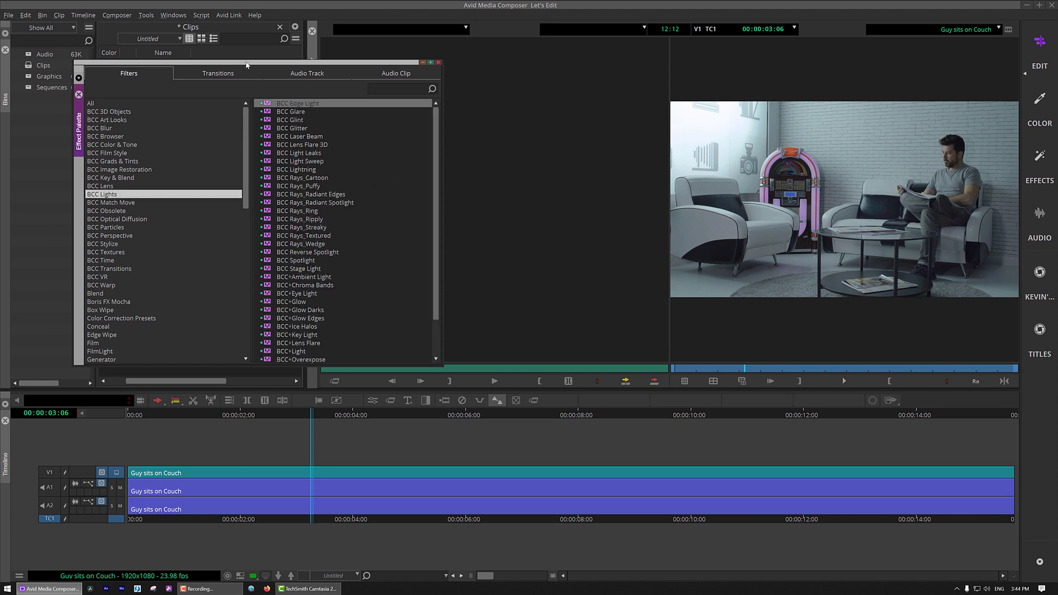
left_click_drag(248, 65, 195, 36)
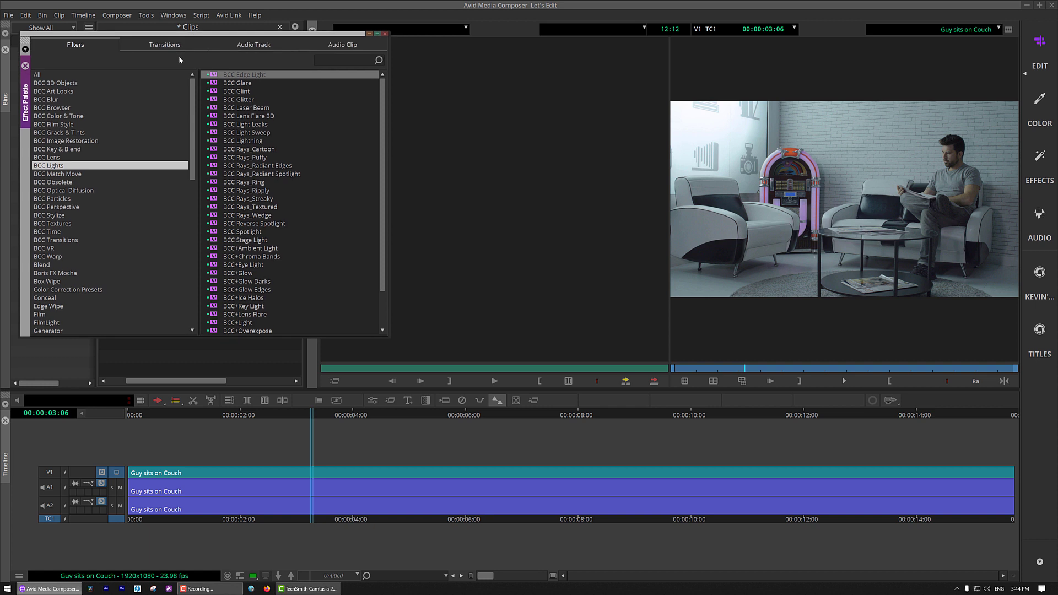
Step: Add video tracks V2 and V3, and apply the BCC+Light filter to the Guy sits on Couch clip on V1
scroll(271, 227, "down", 1)
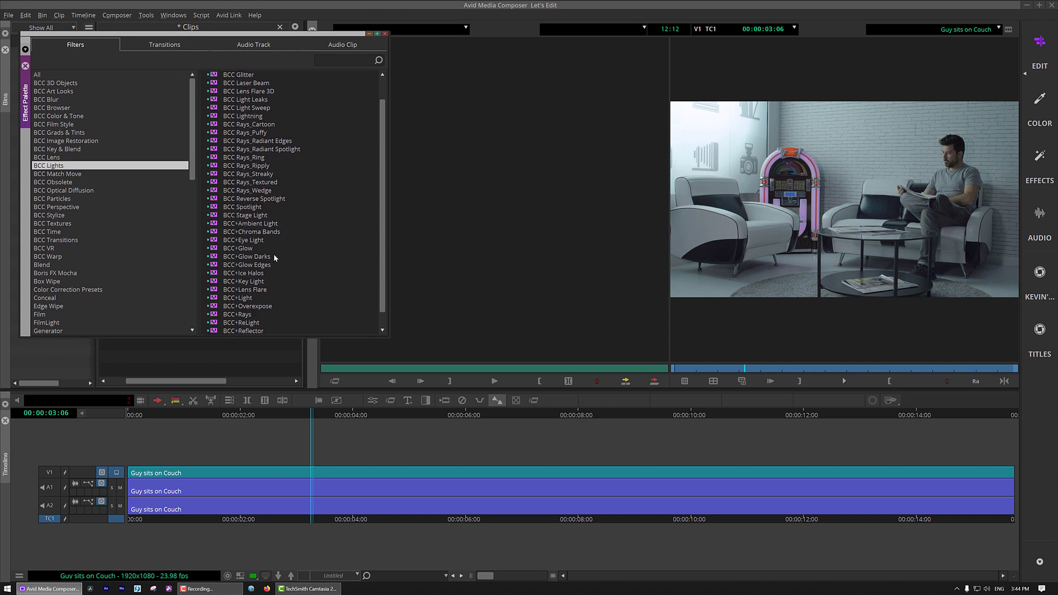
left_click(241, 299)
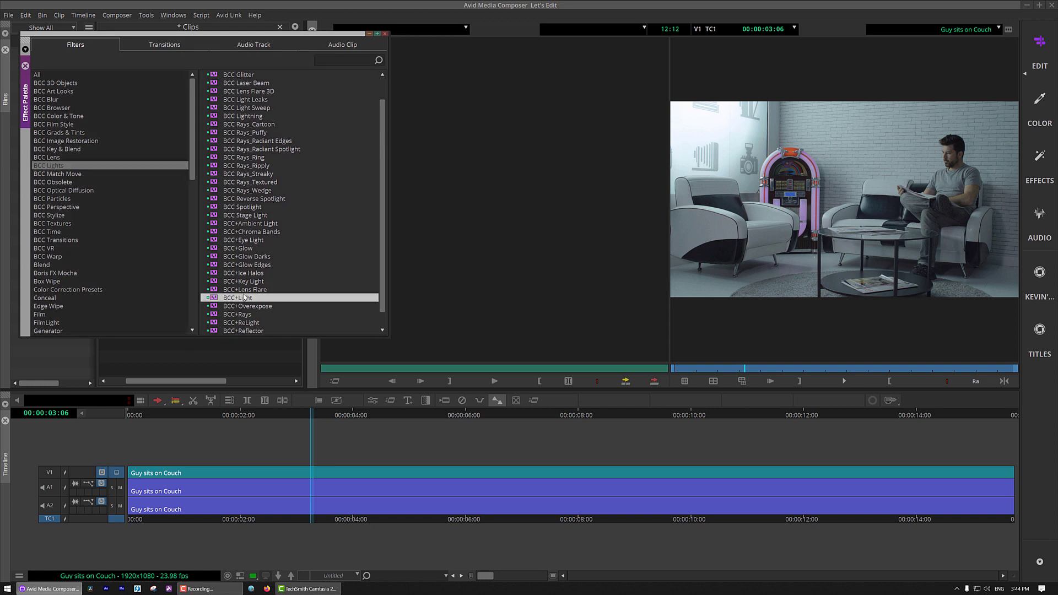
left_click(415, 495)
key("ctrl+y")
key("ctrl+y")
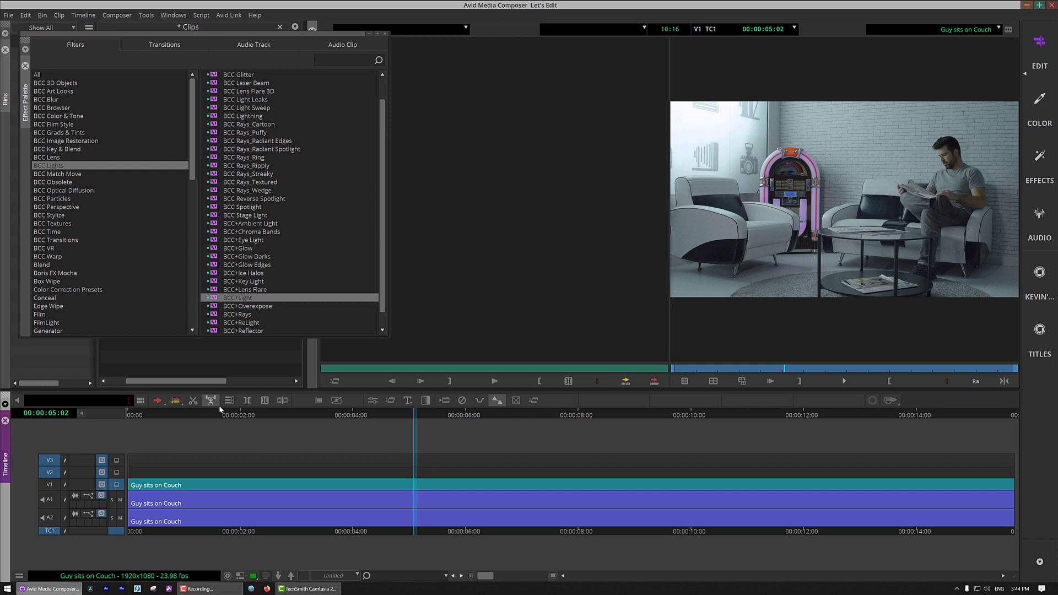
left_click_drag(216, 298, 421, 484)
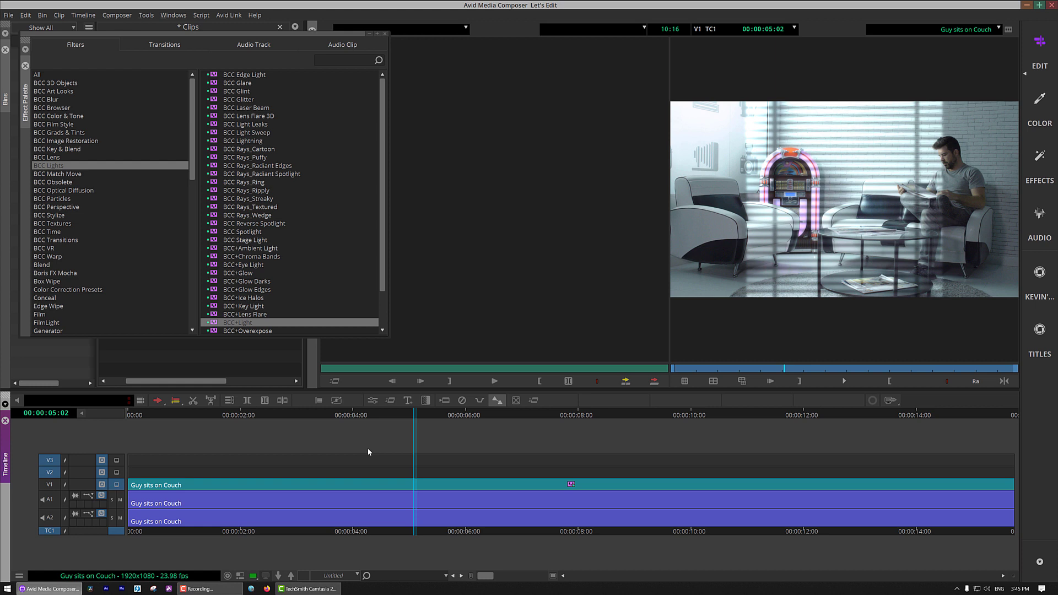
Step: Open the V1 clip's BCC+Light effect for editing, review its parameters, and launch its FX Editor
key("apostrophe")
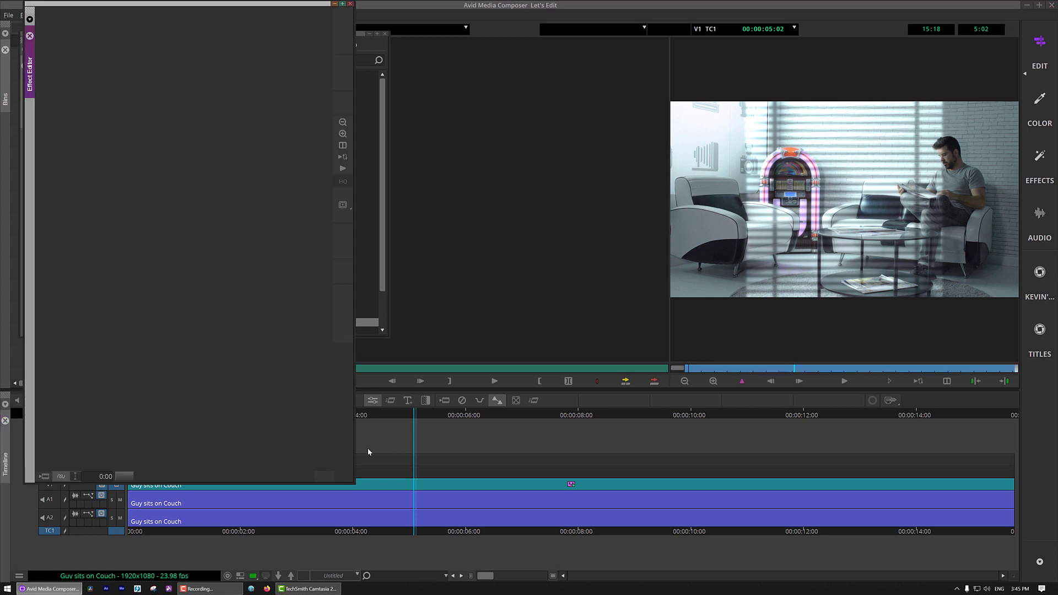
left_click(421, 485)
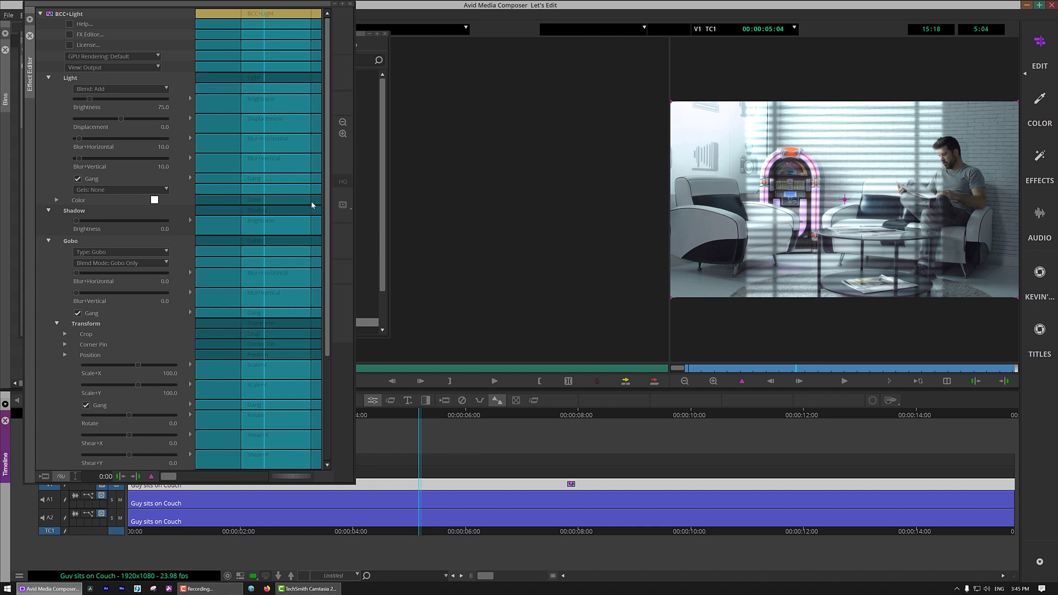
scroll(331, 221, "down", 5)
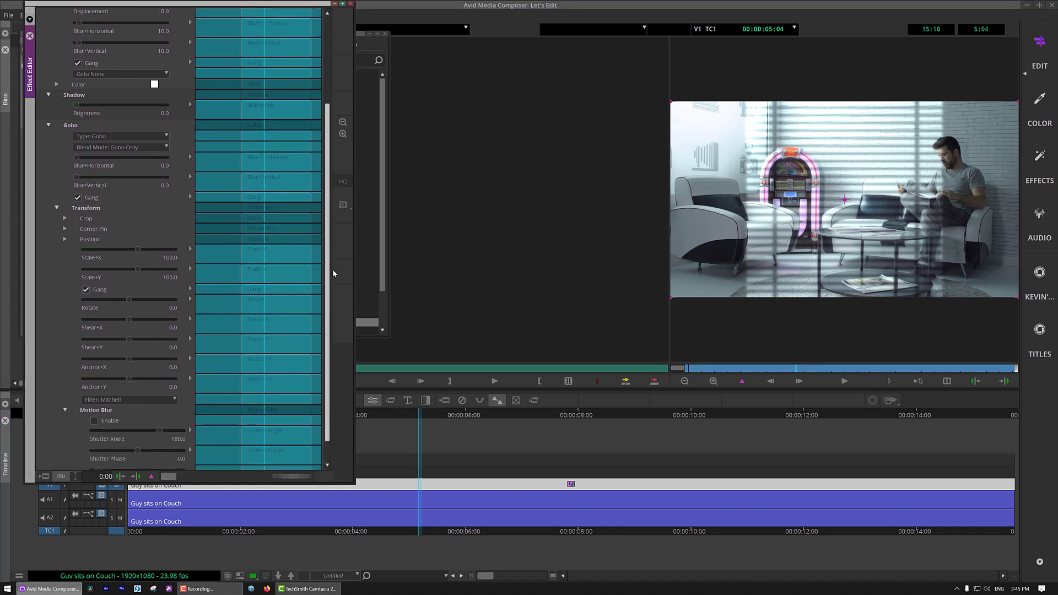
scroll(333, 273, "up", 5)
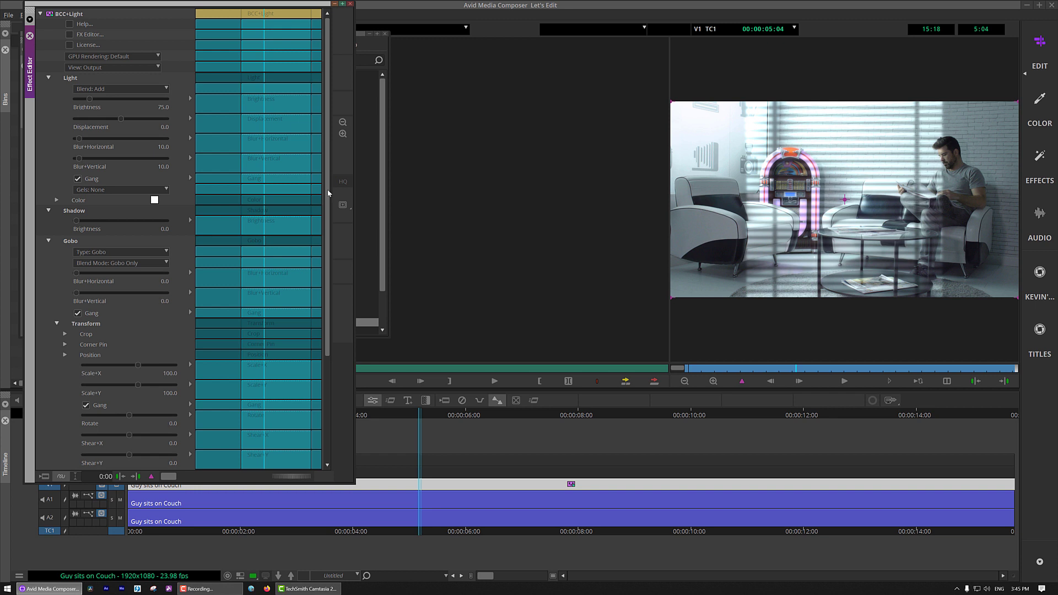
left_click(71, 35)
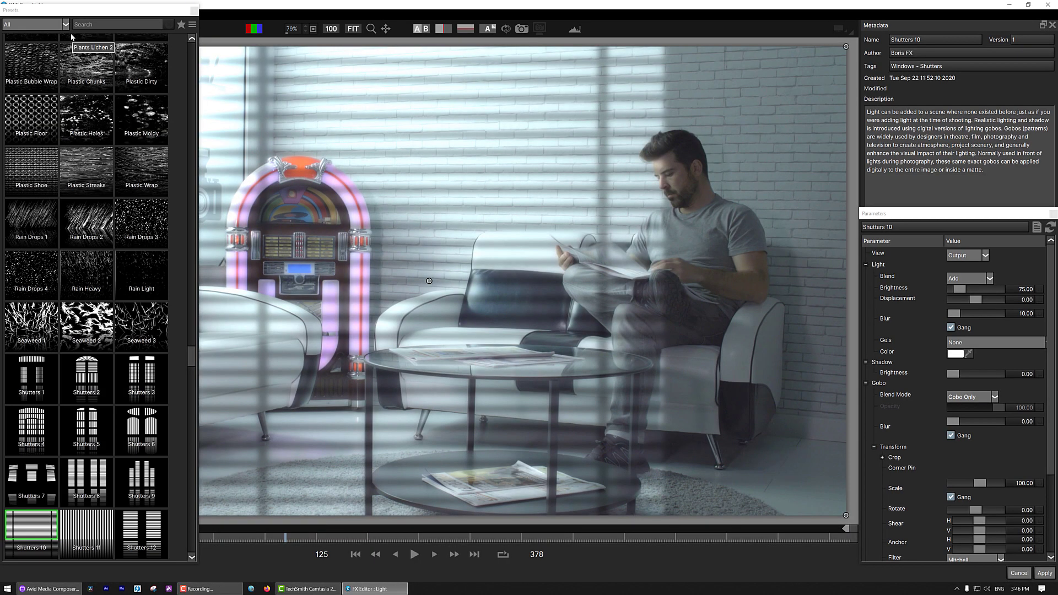
Step: Pull the four corner pins of the Shutters 10 gobo inward to angle the light across the wall and couch, and apply the result
scroll(438, 198, "down", 2)
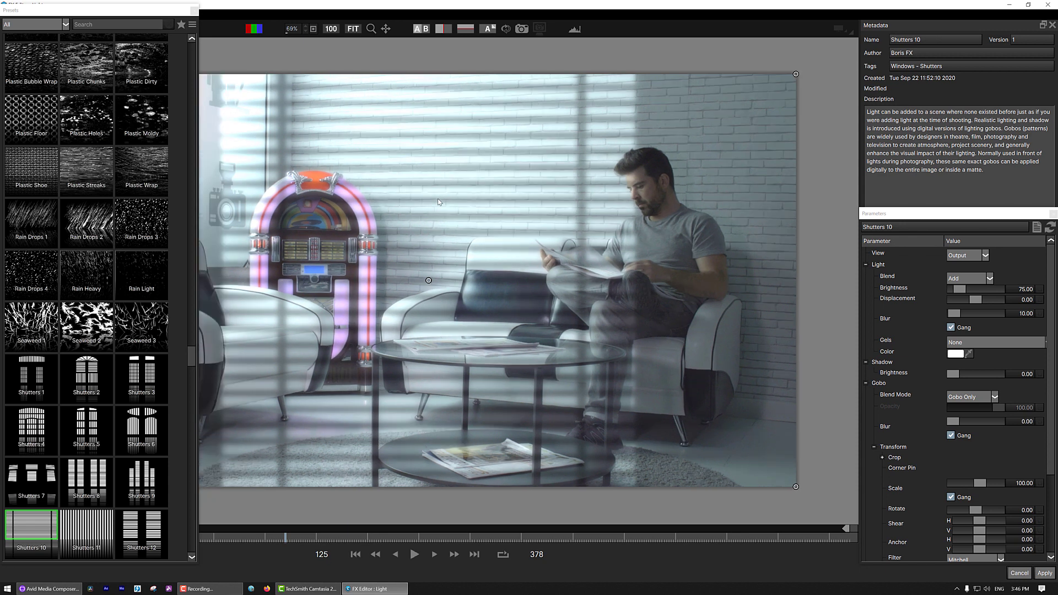
left_click_drag(403, 185, 499, 173)
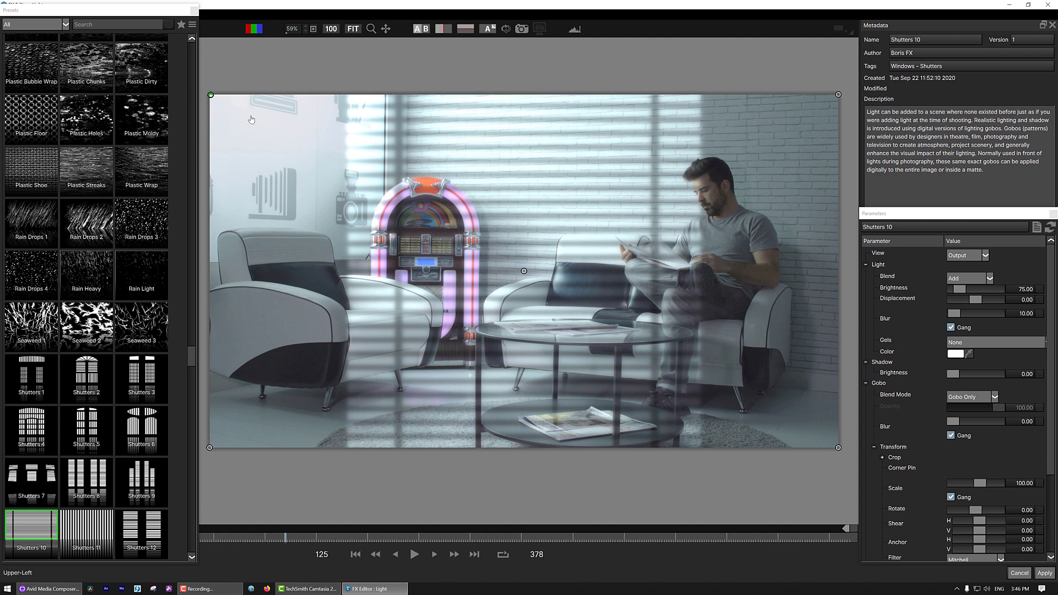
left_click_drag(251, 119, 389, 175)
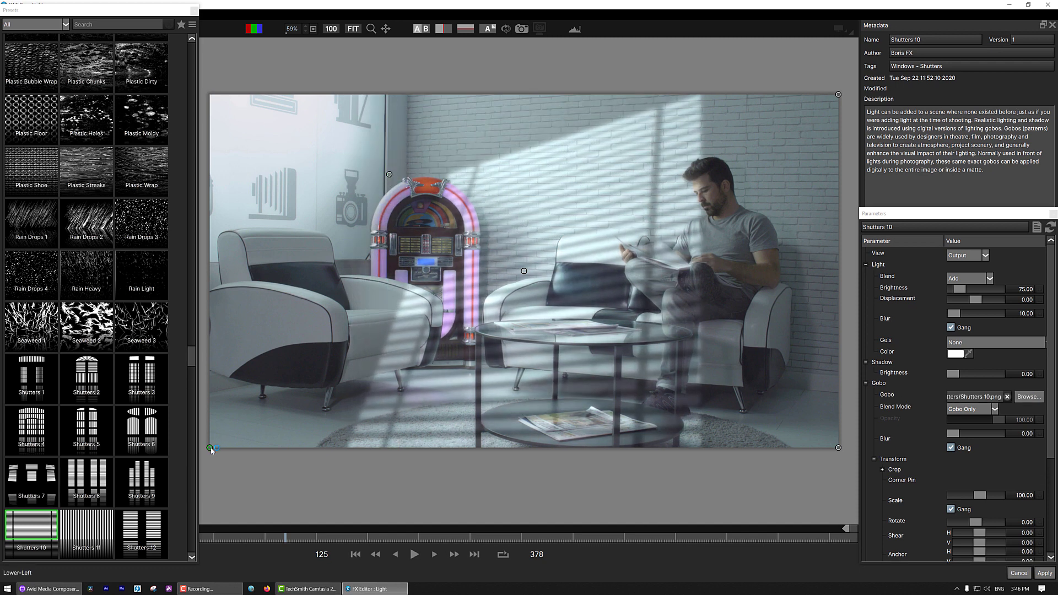
left_click_drag(210, 448, 338, 341)
left_click_drag(839, 95, 699, 137)
left_click_drag(831, 447, 696, 365)
left_click(1044, 574)
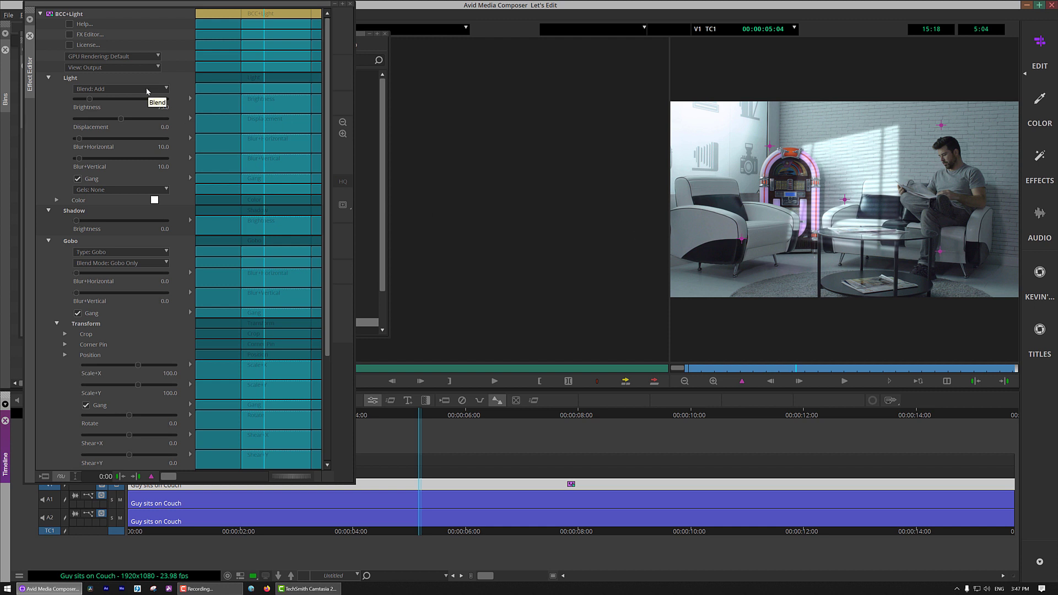
Step: Reopen the BCC+Light FX Editor and choose the Wood Basket preset
left_click(88, 35)
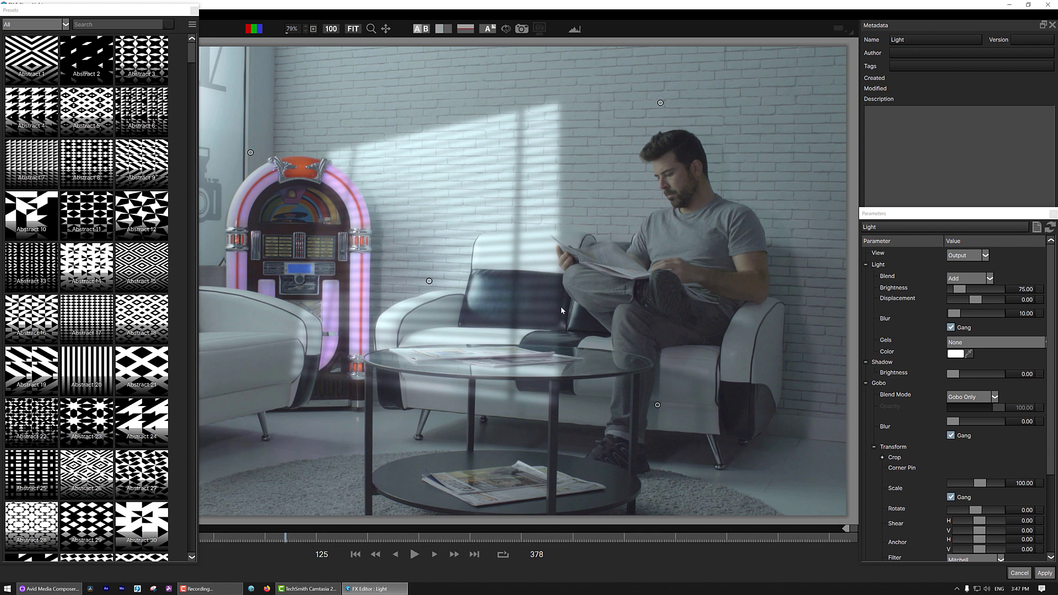
left_click_drag(193, 56, 220, 545)
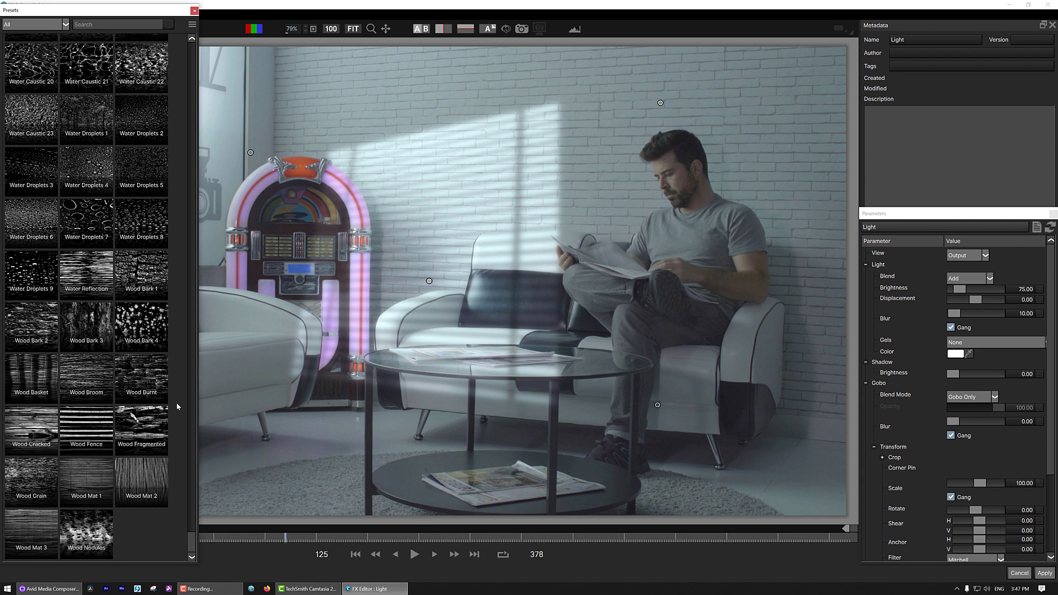
left_click(30, 372)
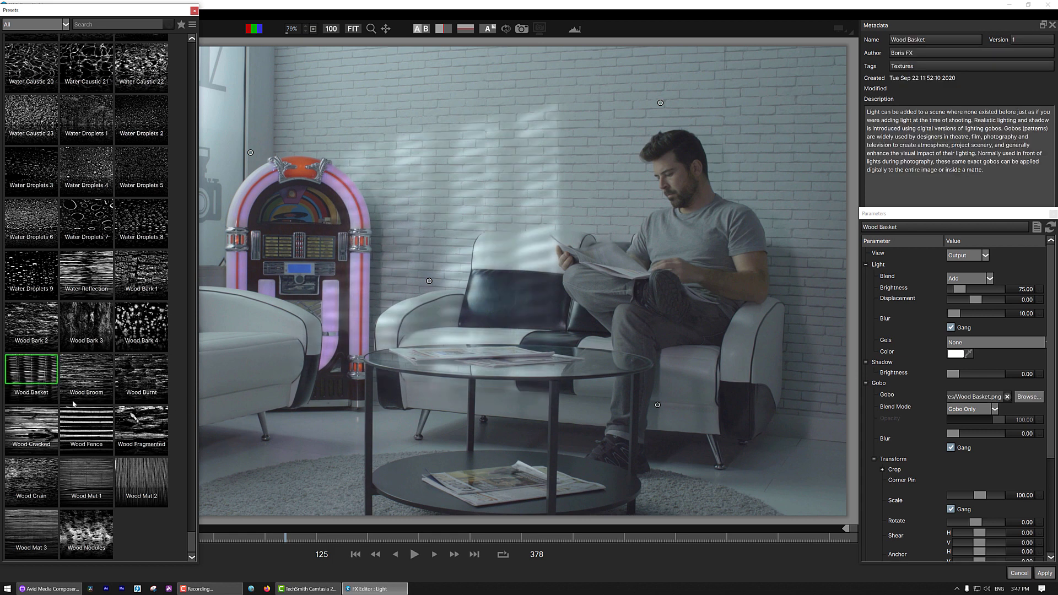
Step: Reshape the Wood Basket gobo with its four corner pins so the light falls on the wall between the jukebox and the man
left_click_drag(251, 152, 322, 56)
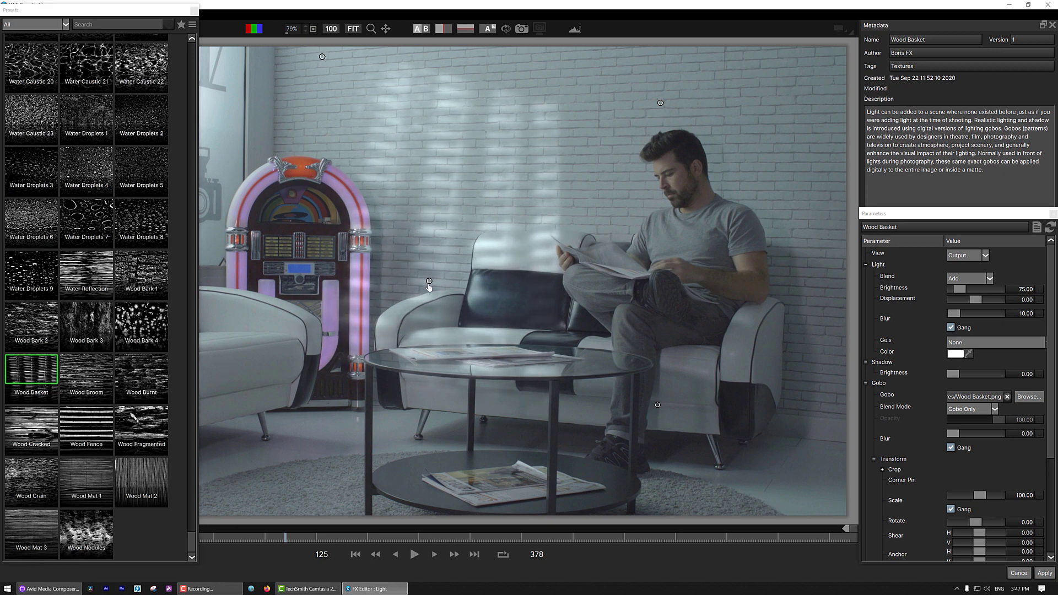
left_click_drag(428, 282, 408, 282)
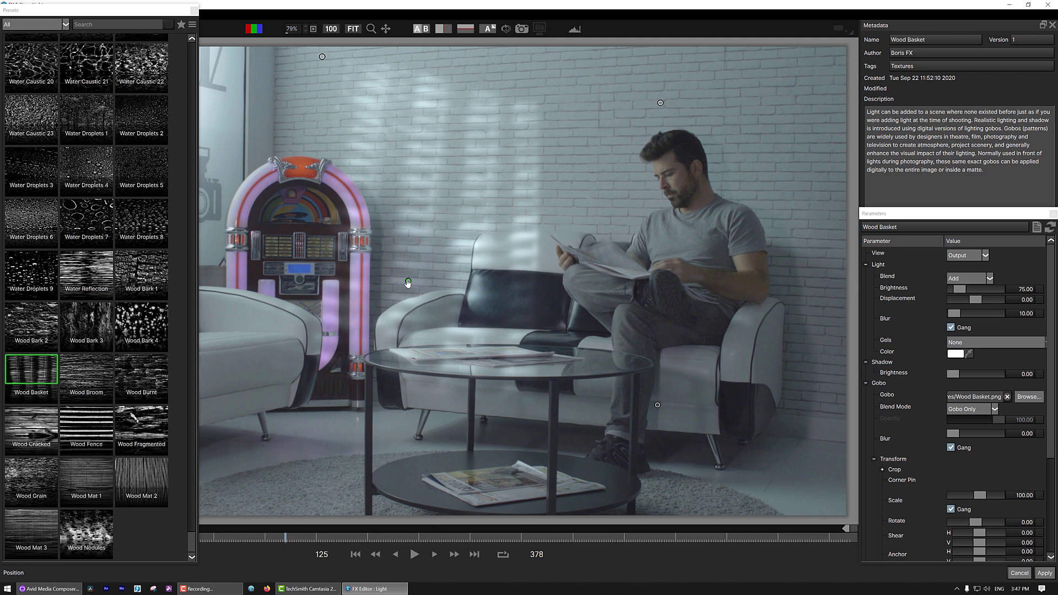
key("ctrl+z")
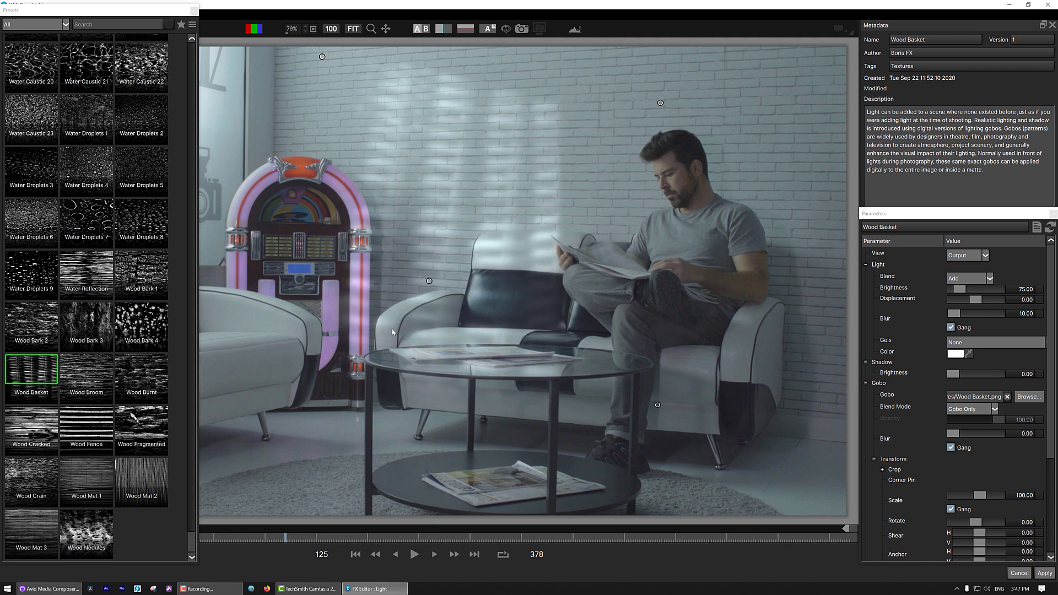
scroll(398, 332, "down", 2)
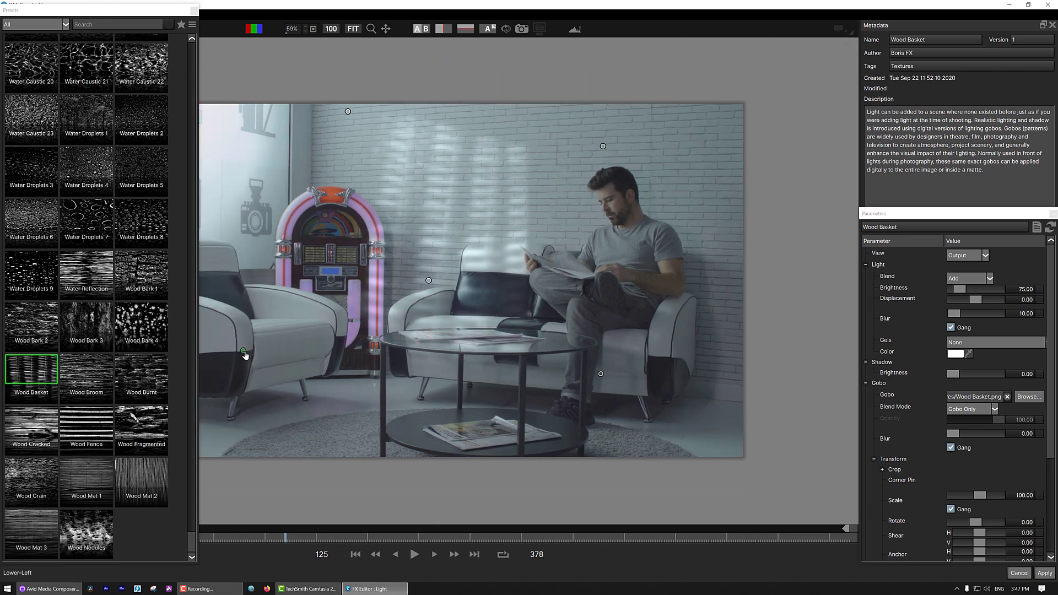
left_click_drag(245, 356, 353, 263)
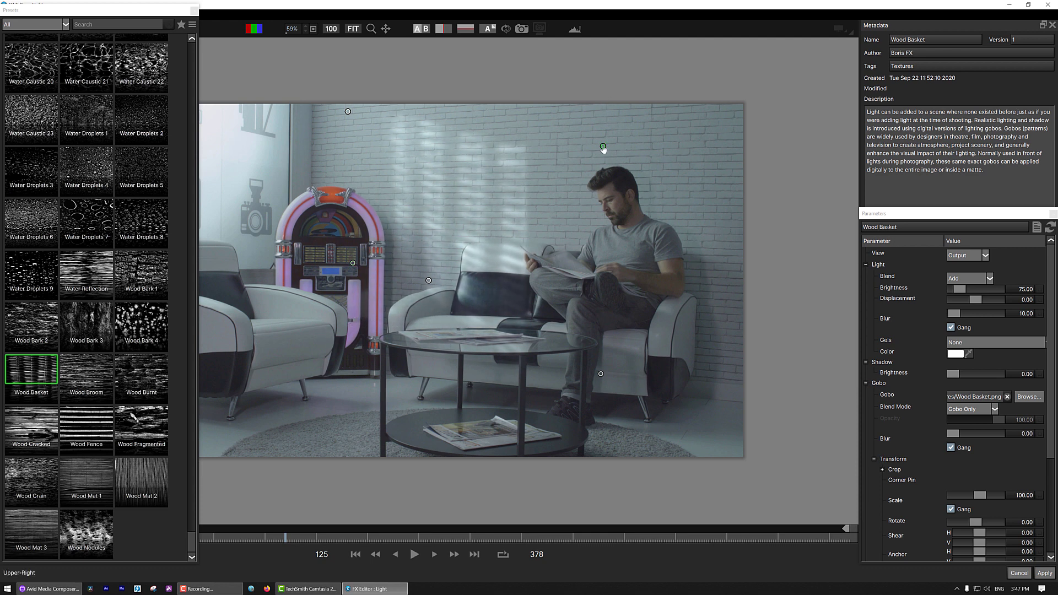
left_click_drag(603, 146, 617, 116)
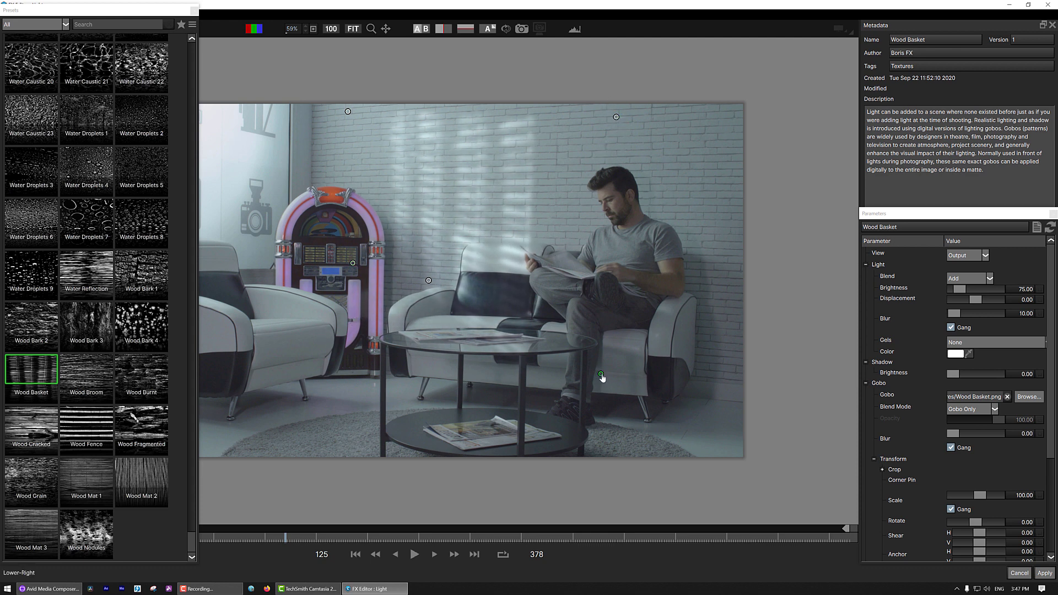
left_click_drag(601, 374, 632, 272)
left_click_drag(616, 116, 627, 122)
left_click(348, 111)
left_click_drag(352, 263, 349, 269)
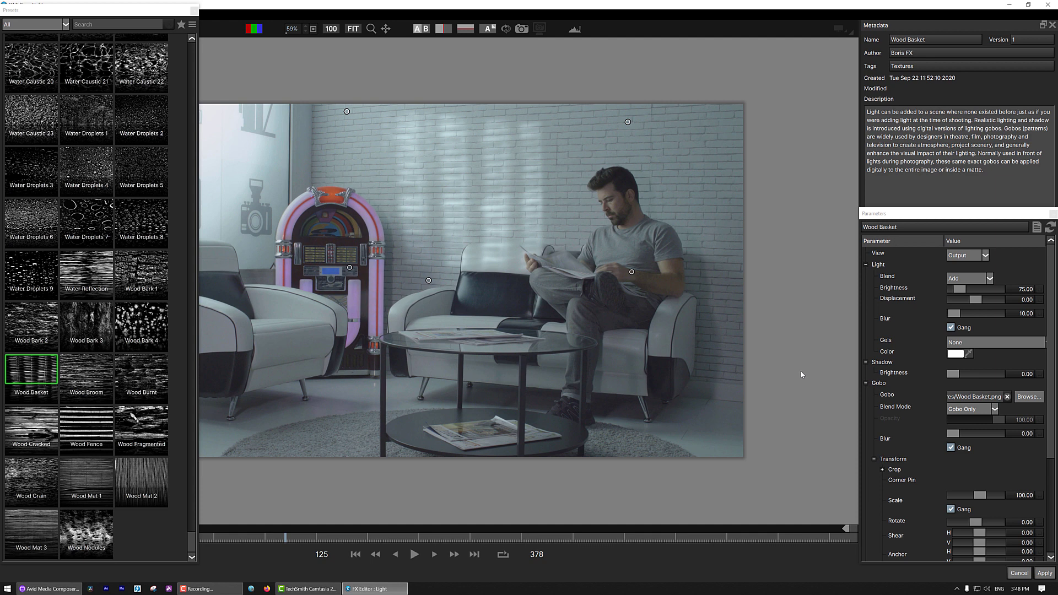
Step: Unlink the gobo's scale axes, set the horizontal scale to 144.74, and shift the pattern slightly toward the jukebox
scroll(872, 420, "down", 2)
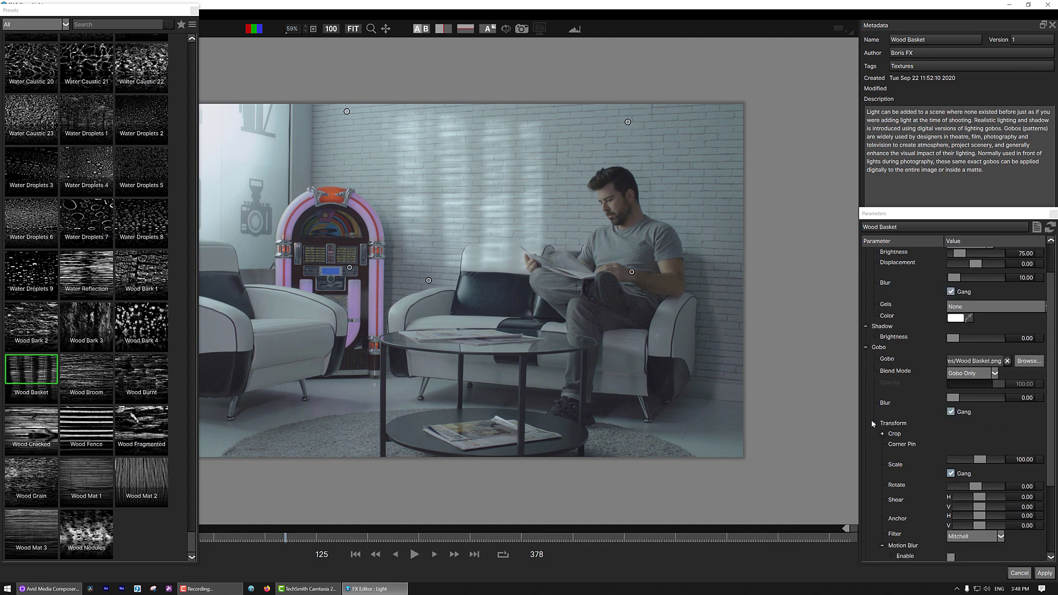
left_click(951, 422)
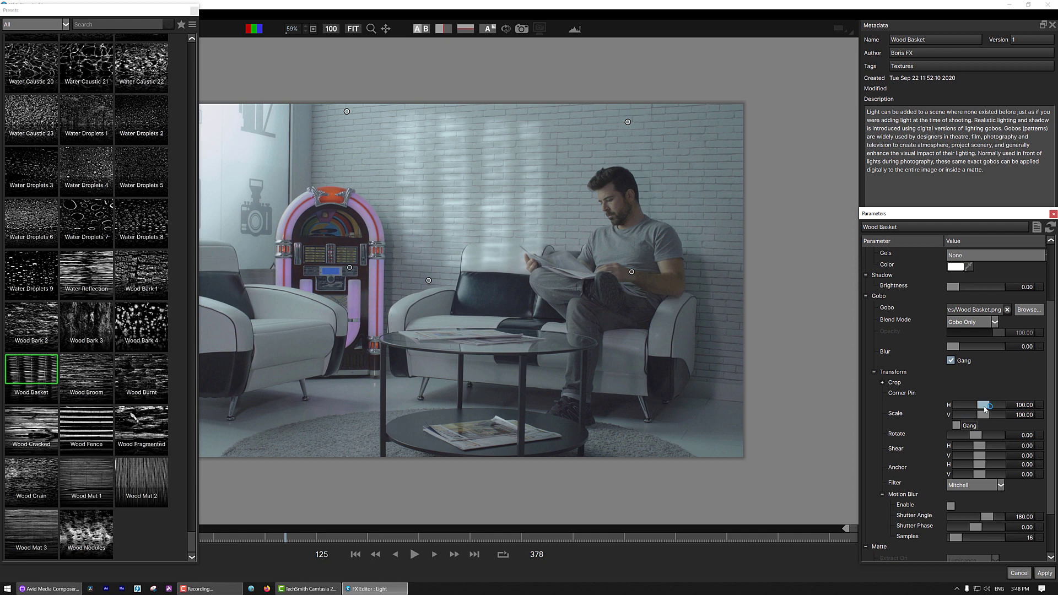
left_click_drag(983, 406, 987, 409)
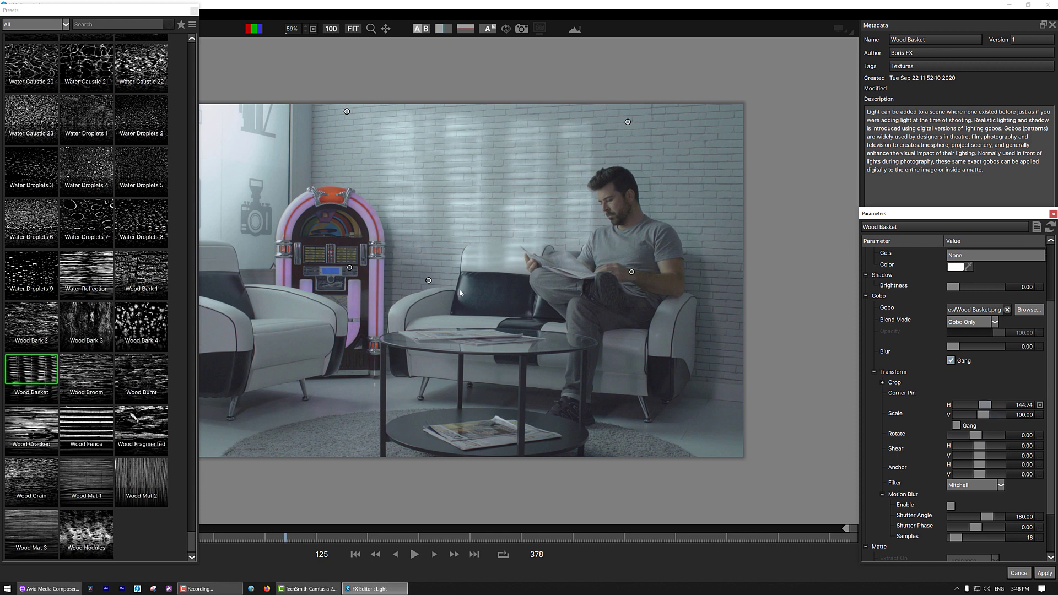
left_click_drag(429, 281, 417, 276)
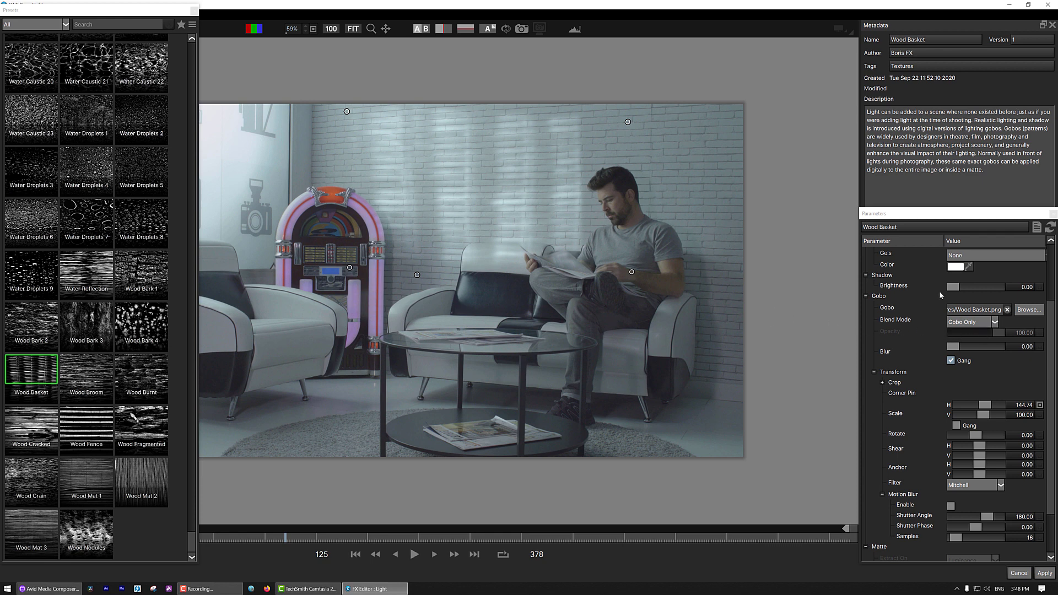
Step: Raise the Light brightness to 168.67
scroll(909, 322, "up", 3)
left_click_drag(960, 289, 970, 289)
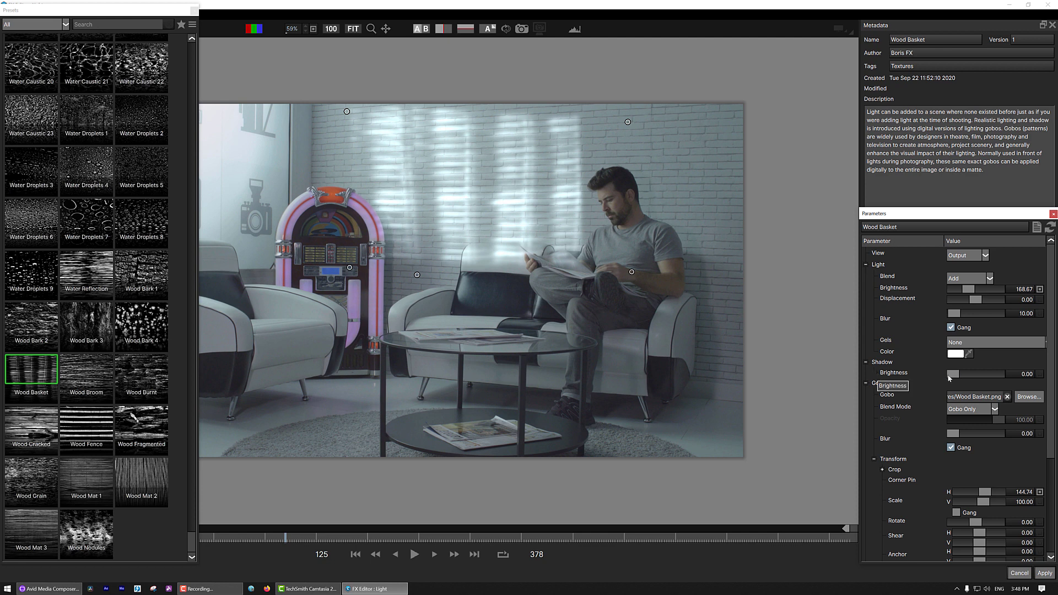
Step: Set the Shadow brightness to 44.58 and compare the lit result with the original footage in the dual A/B view
left_click_drag(950, 375, 974, 372)
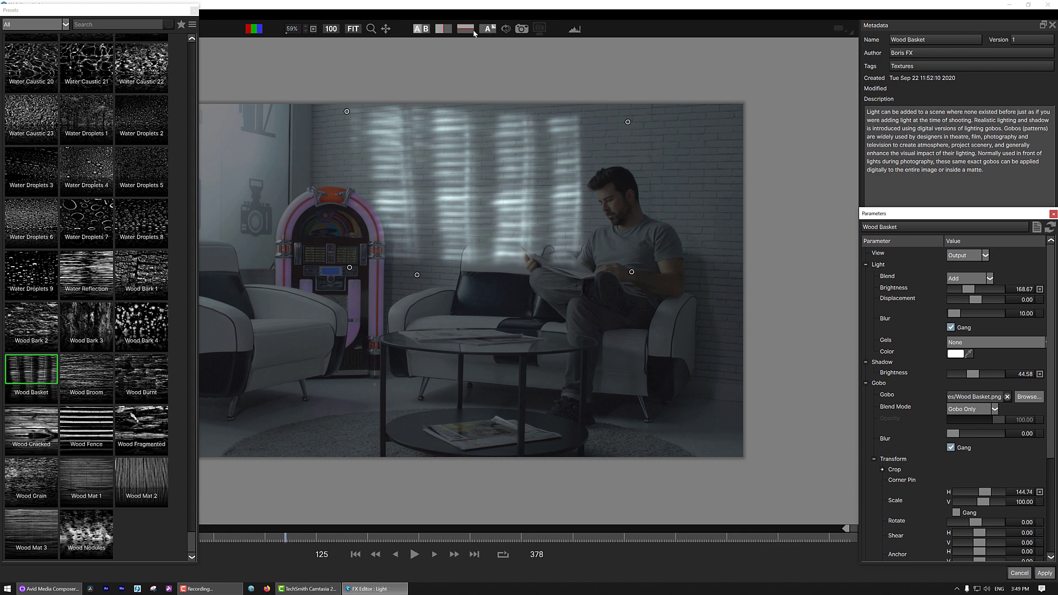
left_click(424, 33)
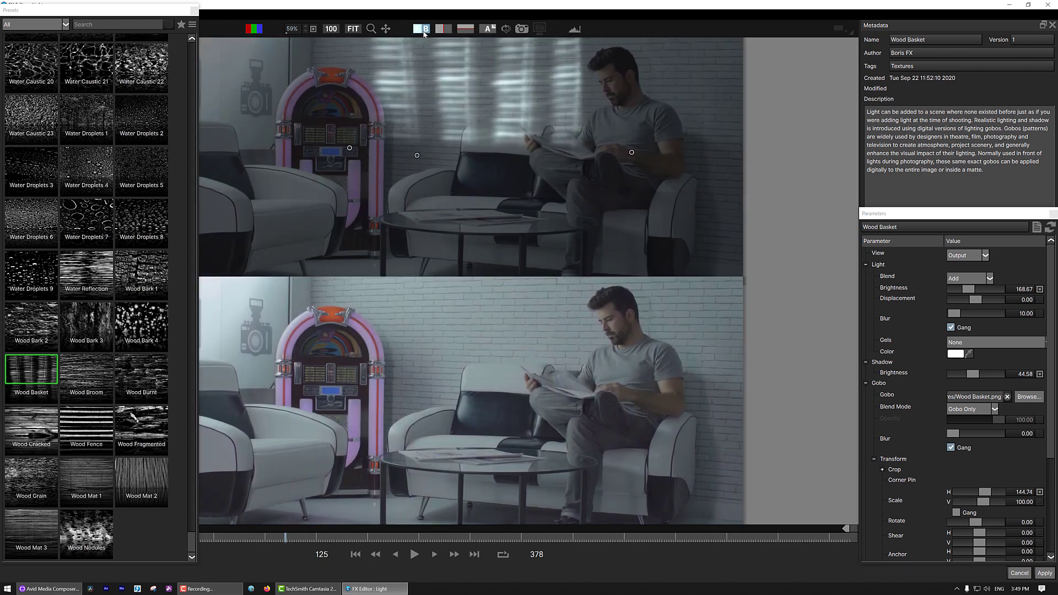
scroll(554, 237, "down", 2)
scroll(521, 231, "up", 1)
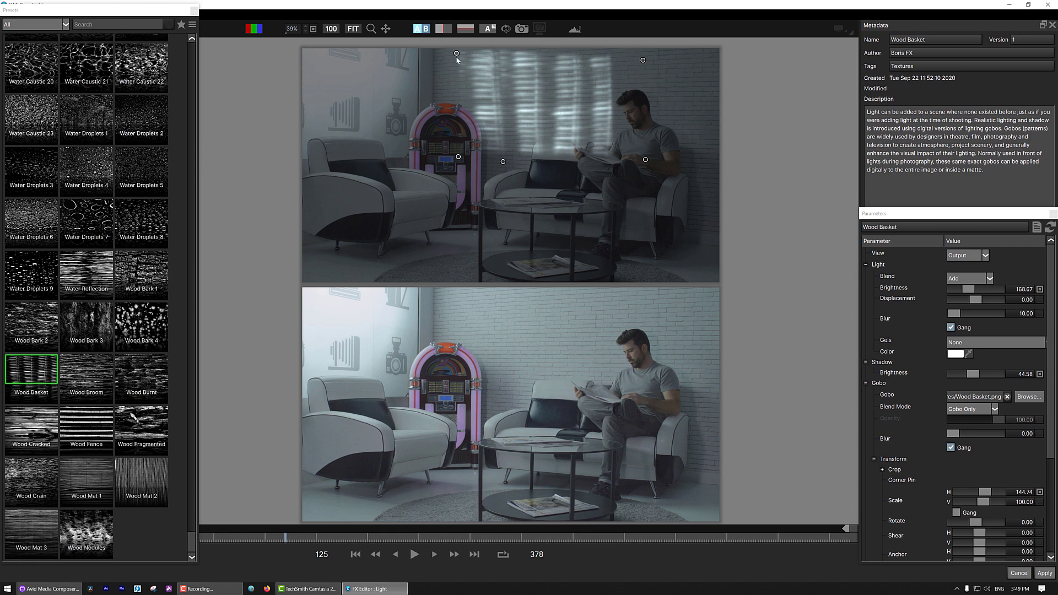
Step: Compare the original and the lit result with a vertical split and a horizontal split, and turn the comparison off
left_click(444, 28)
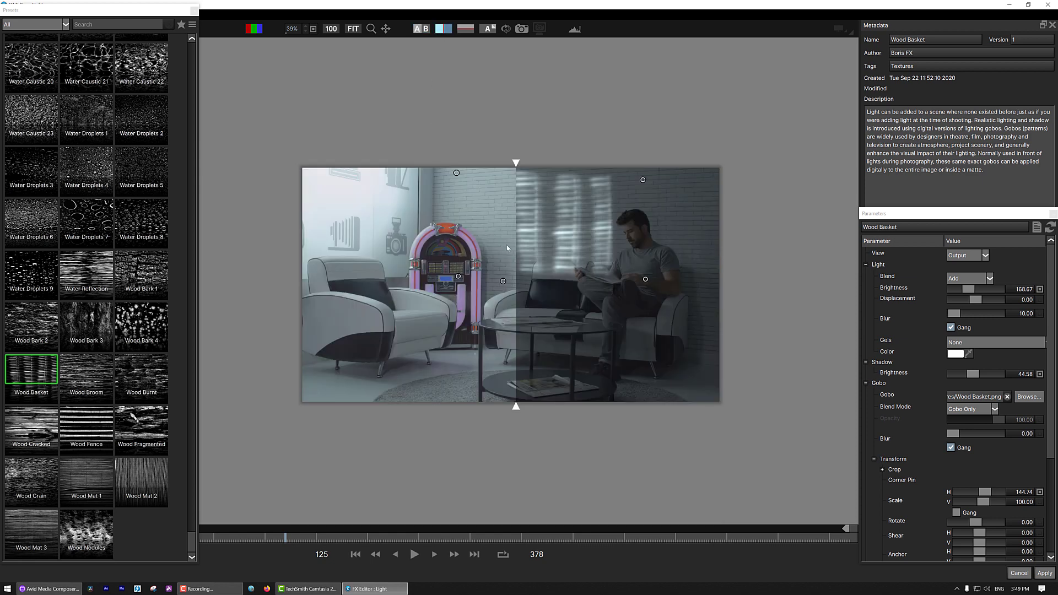
mouse_move(508, 248)
left_mouse_down()
mouse_move(369, 238)
mouse_move(576, 239)
mouse_move(365, 239)
mouse_move(492, 239)
left_mouse_up()
left_click(466, 29)
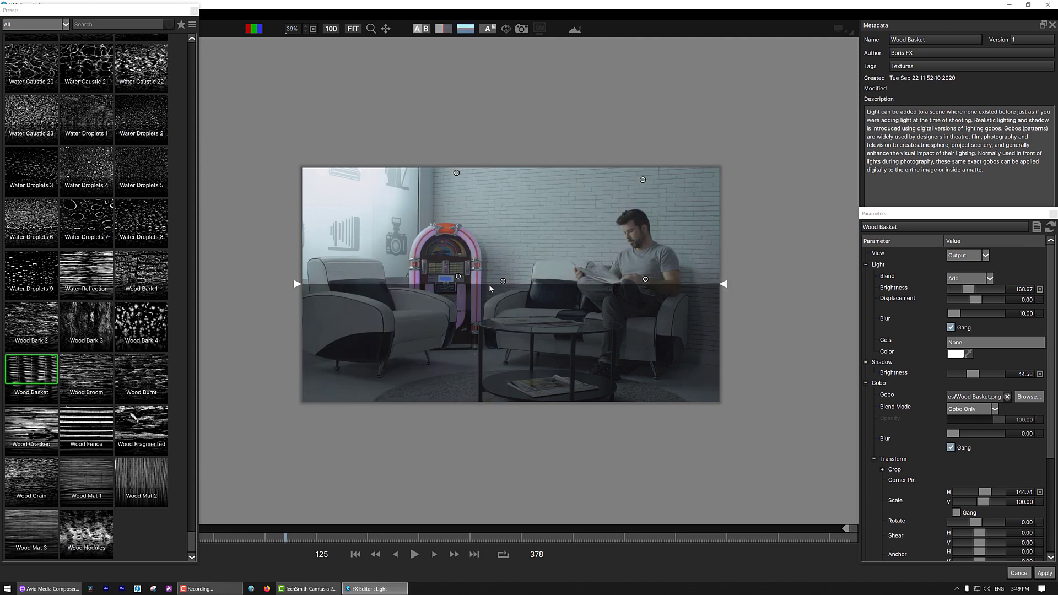
left_click_drag(491, 284, 501, 203)
left_click(469, 28)
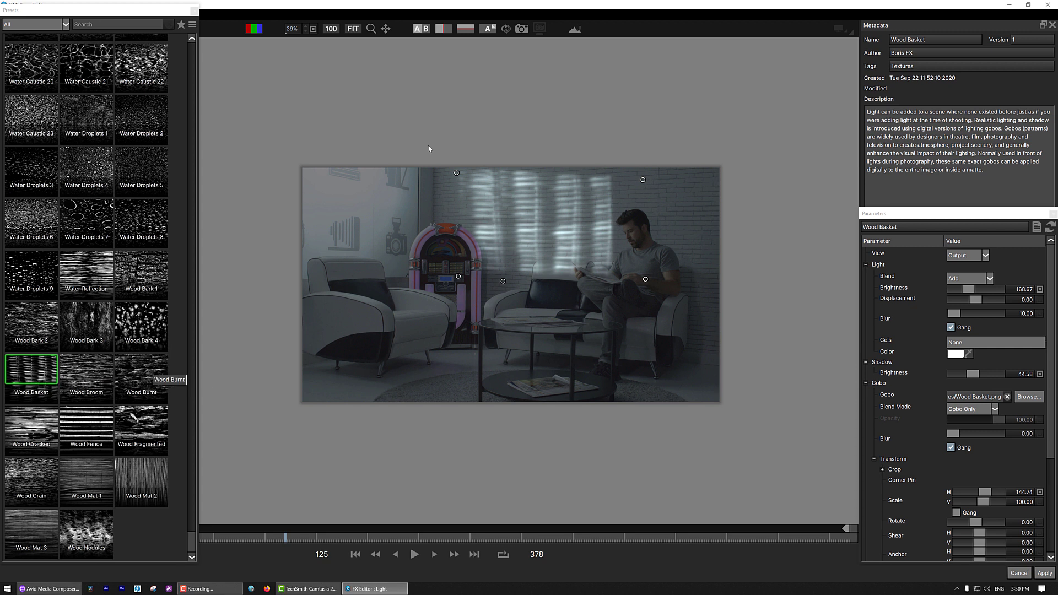
Step: Take a snapshot of the Wood Basket look and show it beside the live result in the dual A/B view
left_click(522, 29)
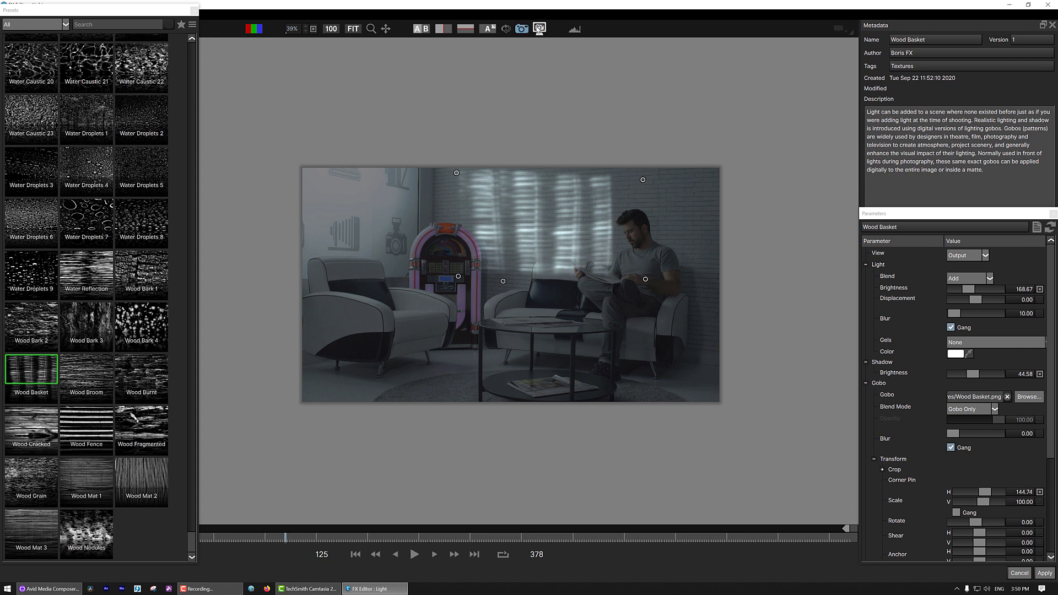
left_click(539, 29)
left_click(423, 29)
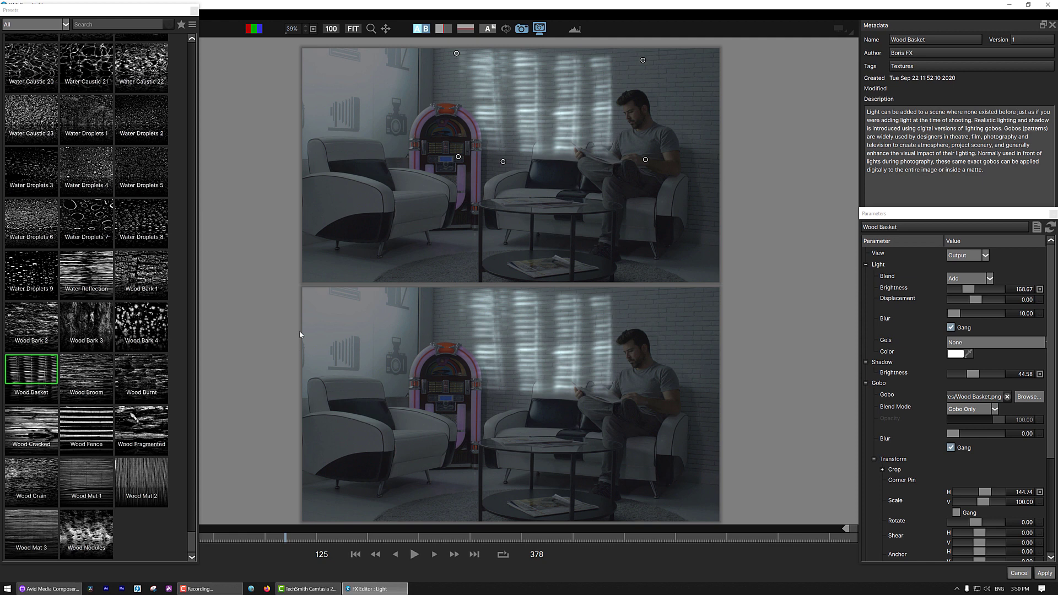
Step: Try the Wood Fragmented, Wood Bark 1, Water Reflection and Water Droplets 9 presets against the snapshot, and return to Wood Basket
left_click(140, 427)
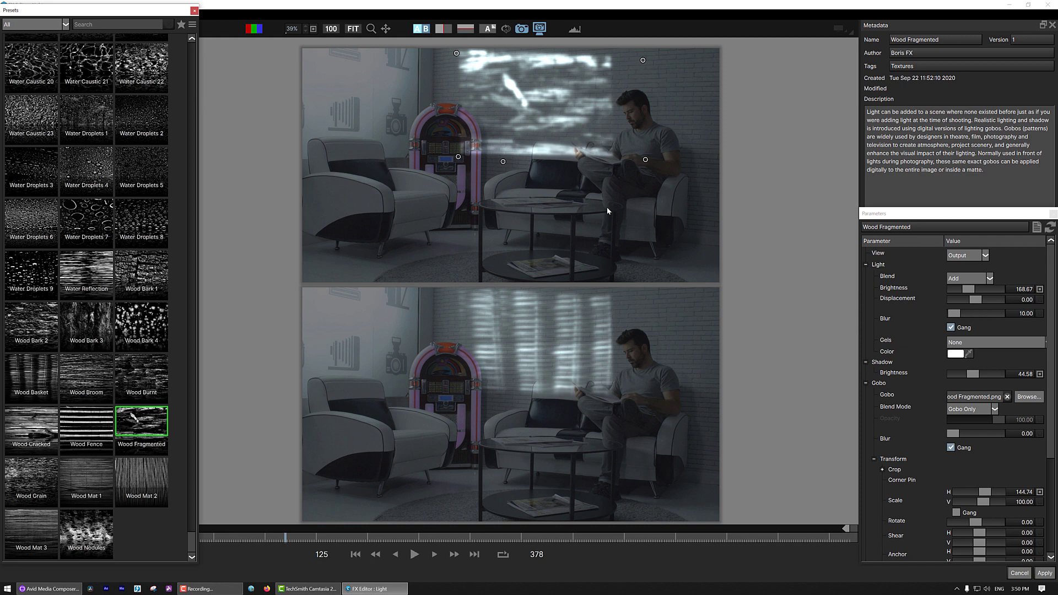
left_click(145, 263)
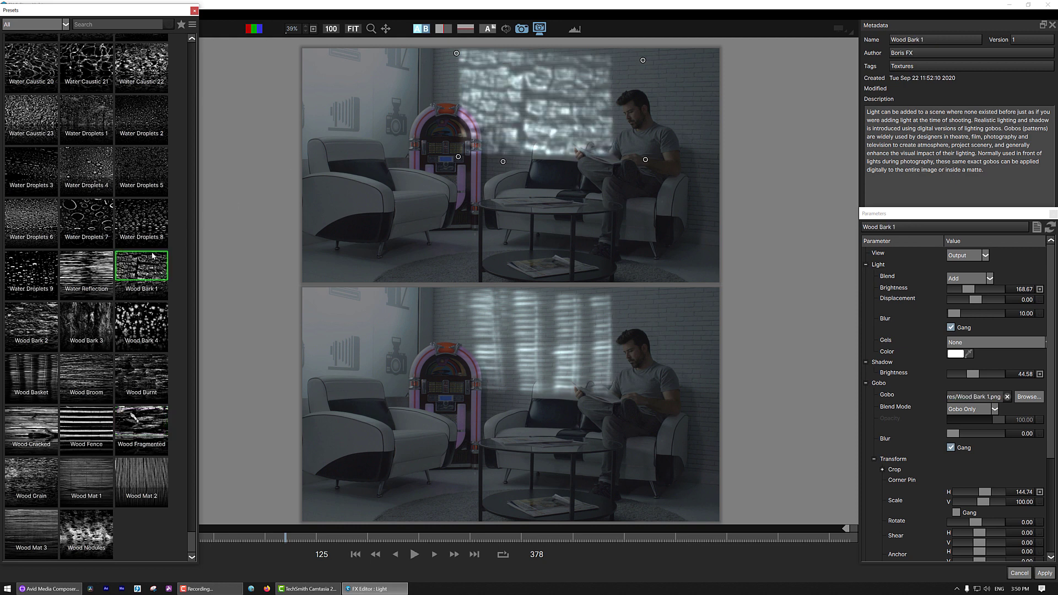
left_click(85, 271)
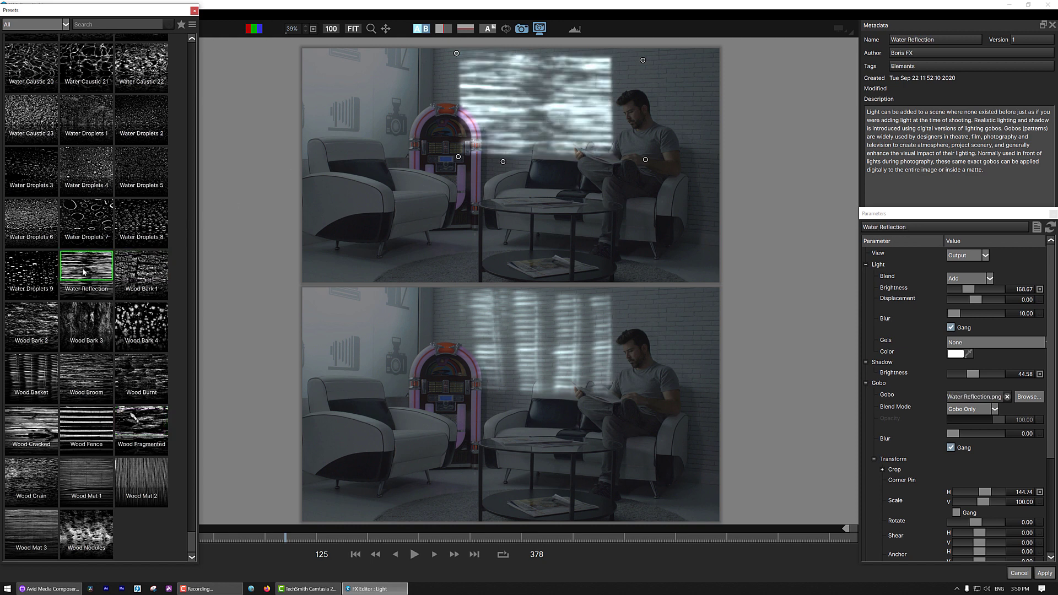
left_click(28, 271)
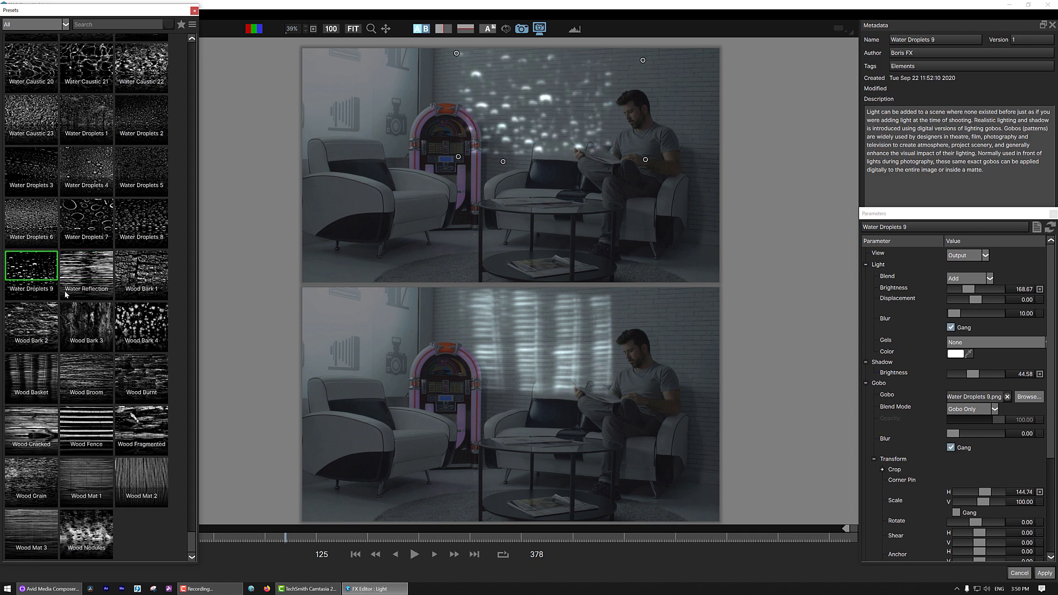
left_click(39, 374)
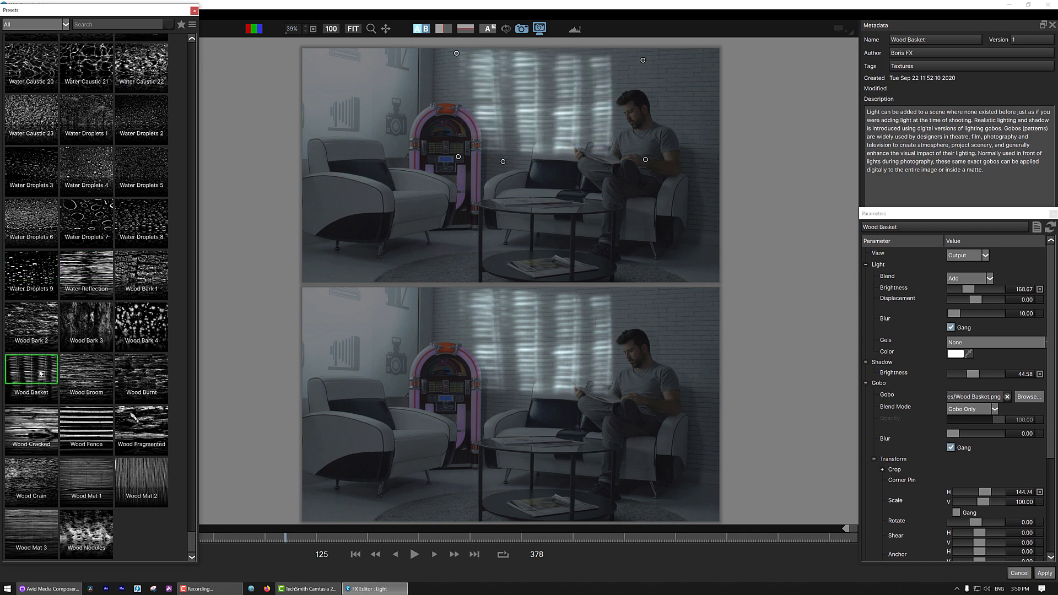
Step: Turn off the snapshot comparison and apply the Wood Basket light to the clip
left_click(524, 30)
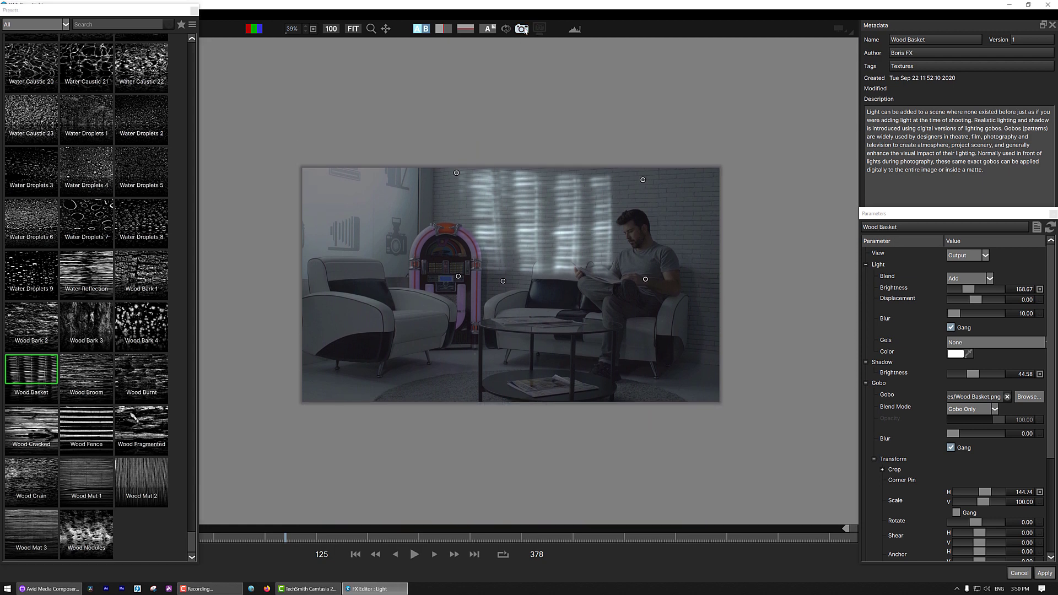
scroll(429, 285, "up", 2)
scroll(430, 285, "down", 1)
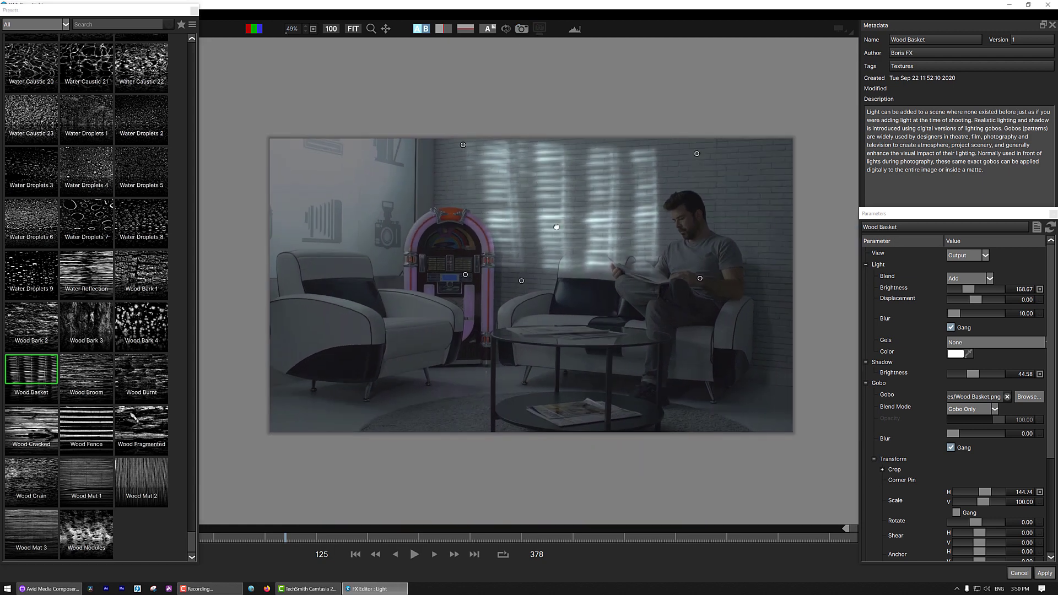
left_click_drag(559, 227, 543, 209)
scroll(559, 217, "up", 1)
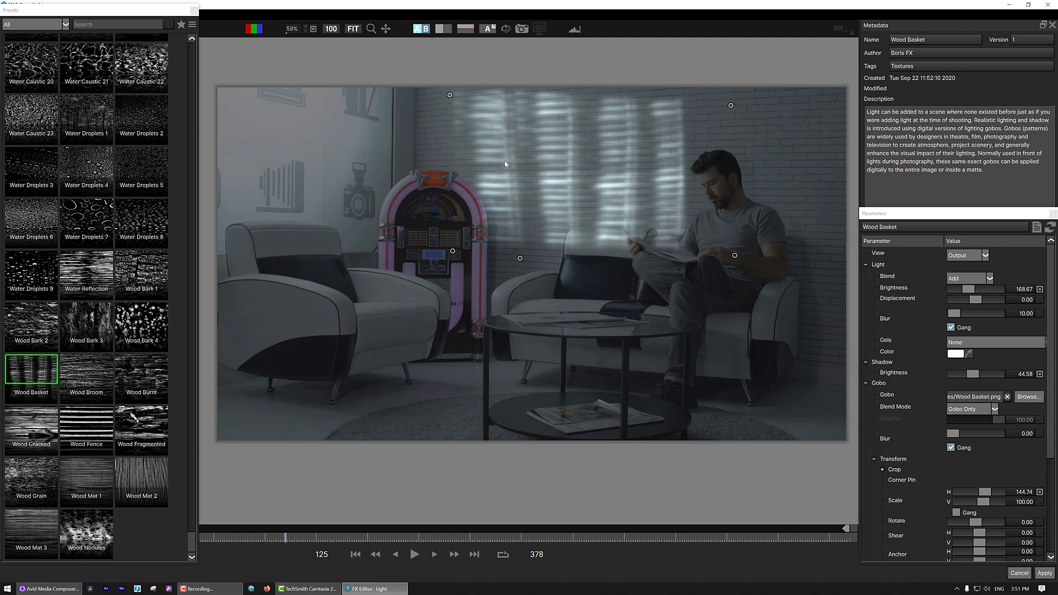
left_click(1044, 574)
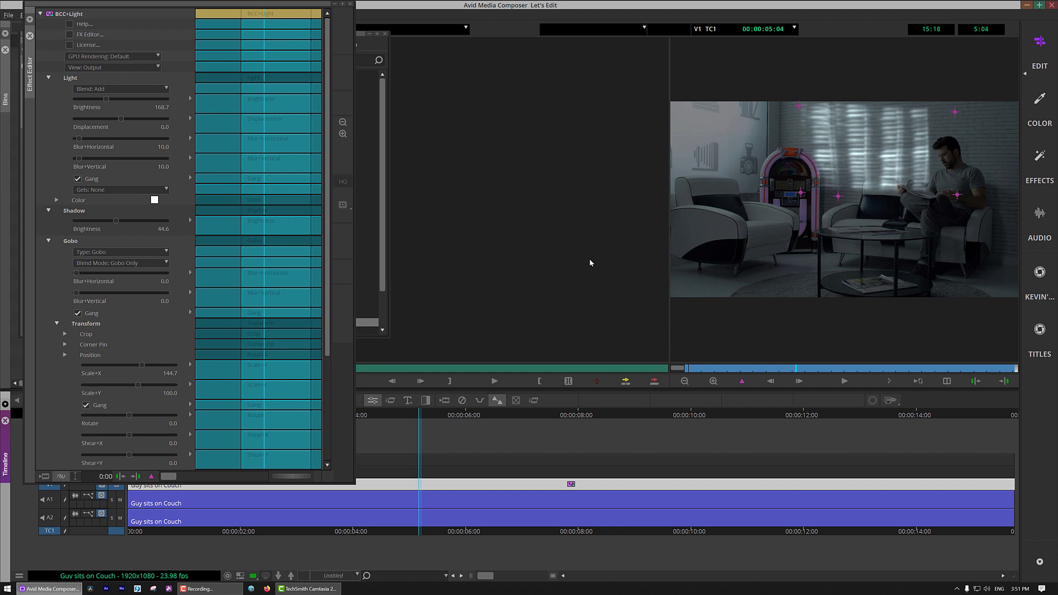
Step: Select the gobo's corner pin point on the jukebox and close the Effect Editor
left_click(800, 194)
left_click_drag(800, 194, 799, 196)
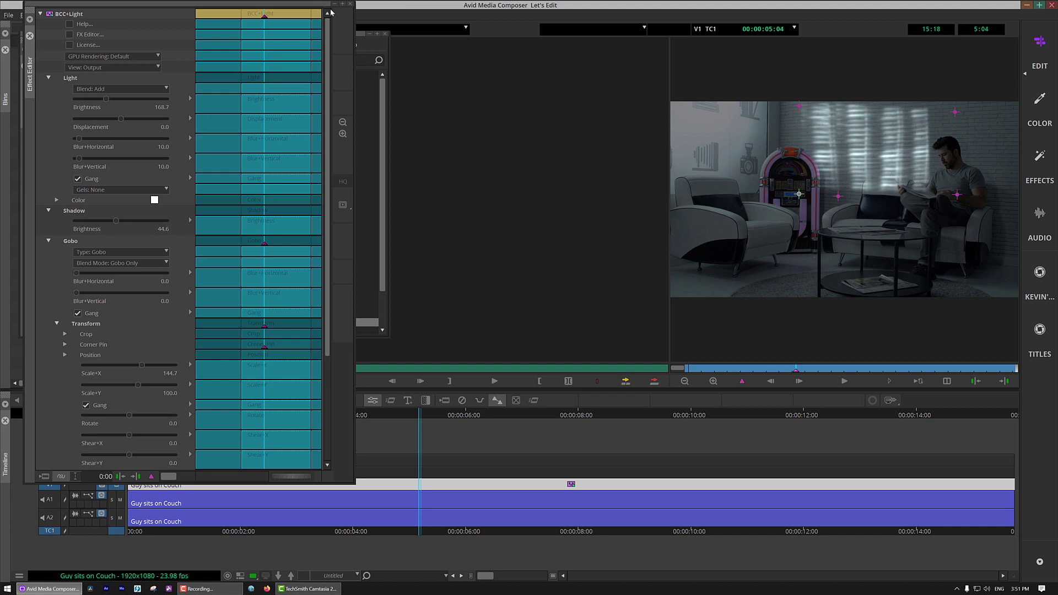
left_click(351, 6)
left_click(351, 5)
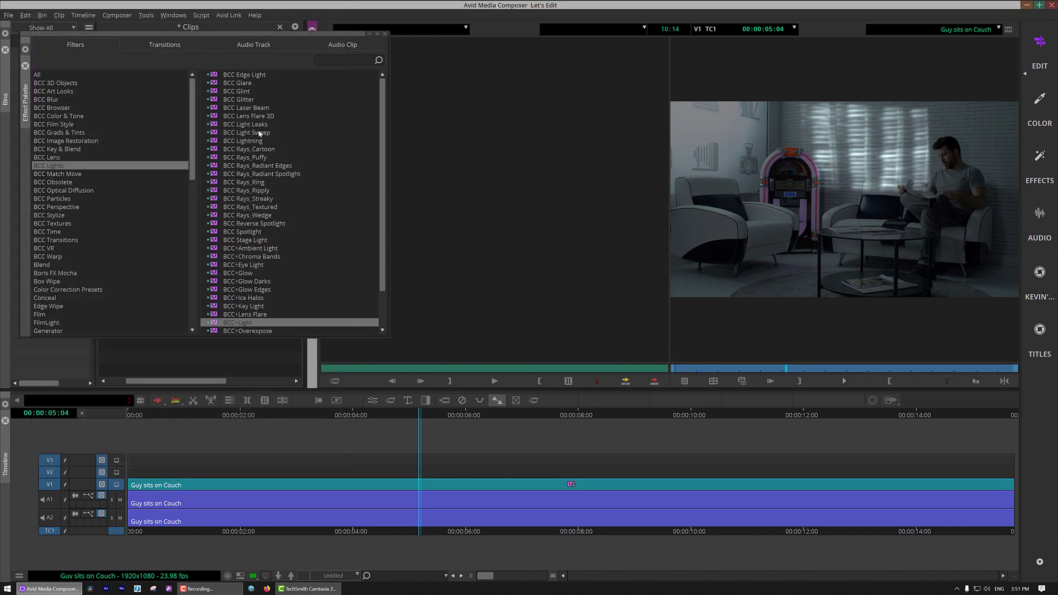
Step: Find the BCC Rain filter, apply it to the empty V2 track above Guy sits on Couch, and monitor V2
left_click(335, 59)
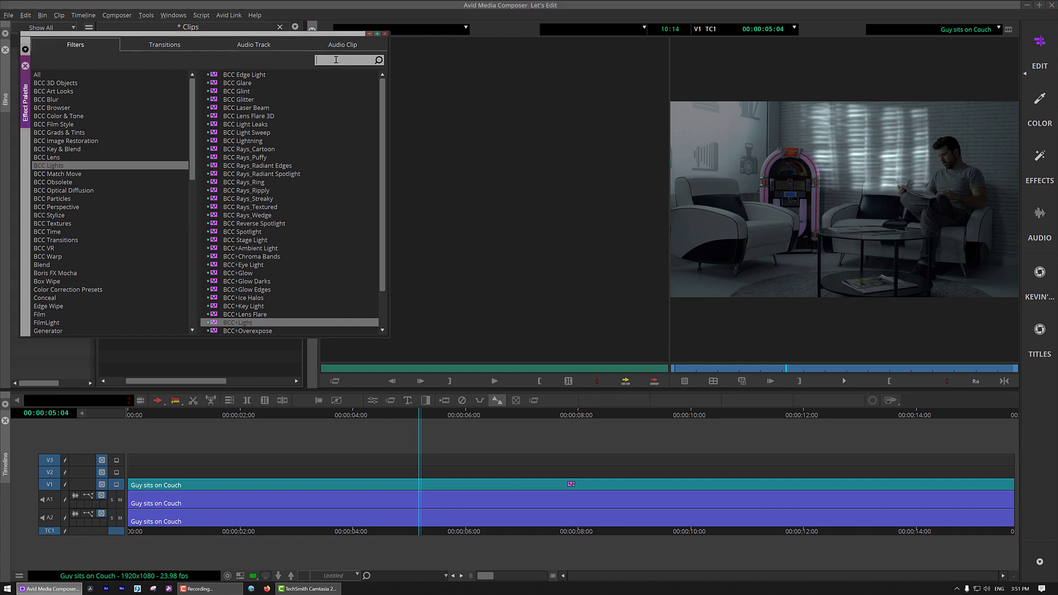
type("rain")
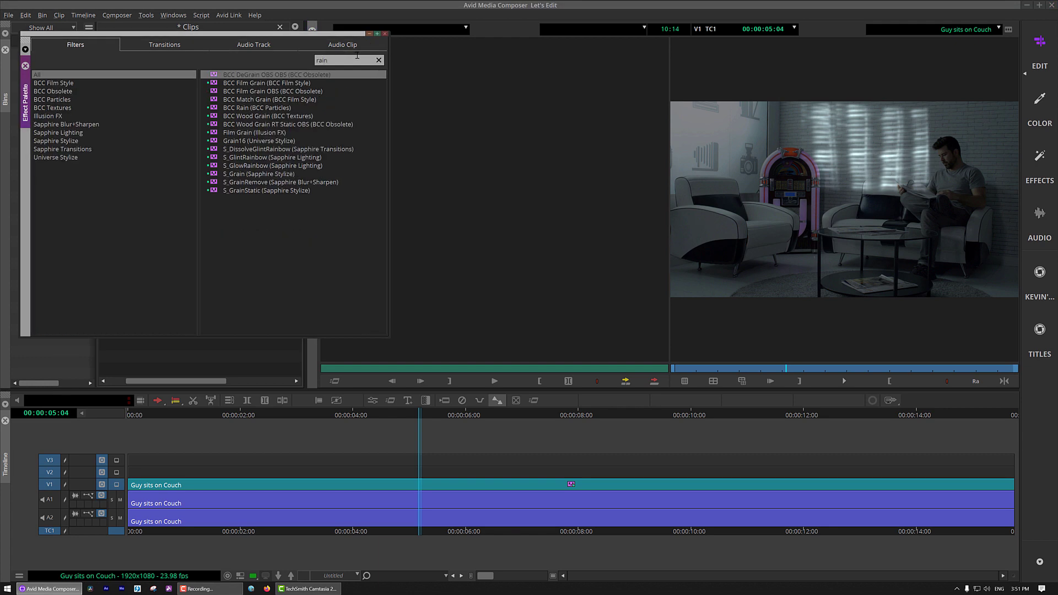
left_click(263, 107)
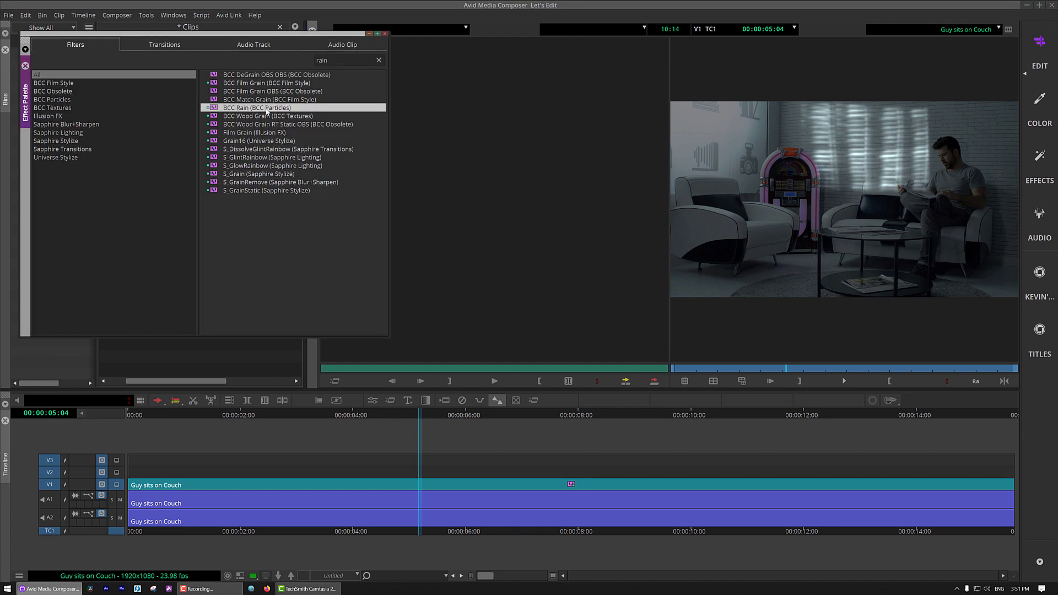
left_click_drag(233, 111, 438, 470)
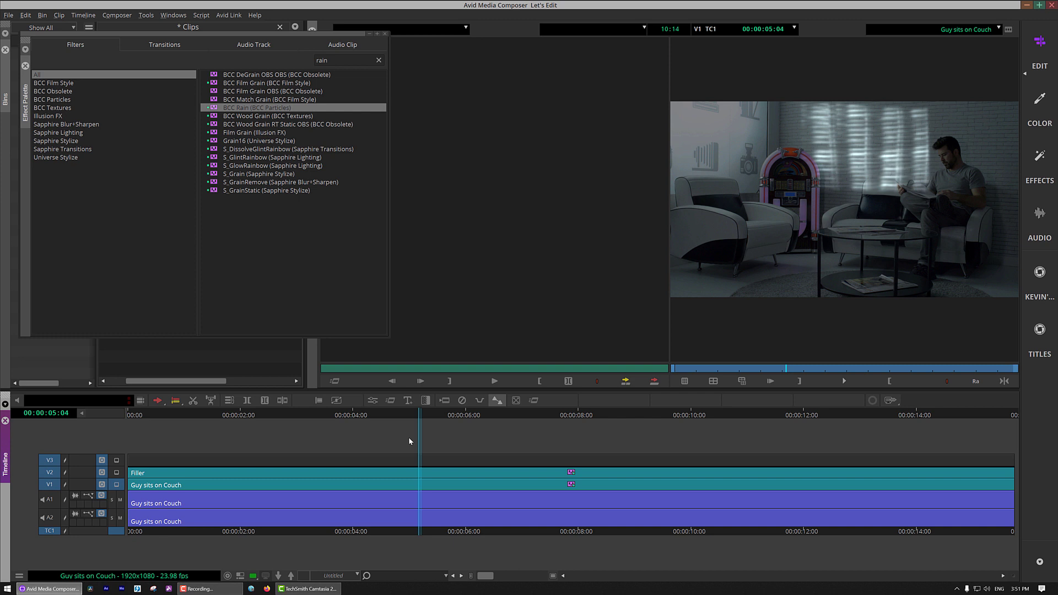
left_click(117, 473)
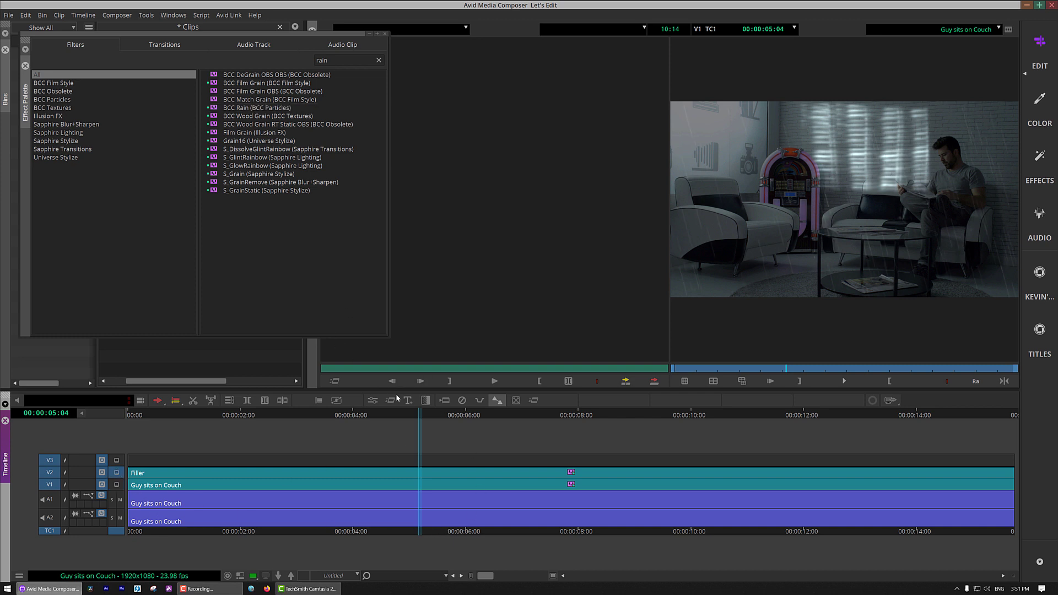
Step: Set the BCC Rain raindrop opacity to 86.1 in the Effect Editor and launch Mocha for the filter
left_click(426, 400)
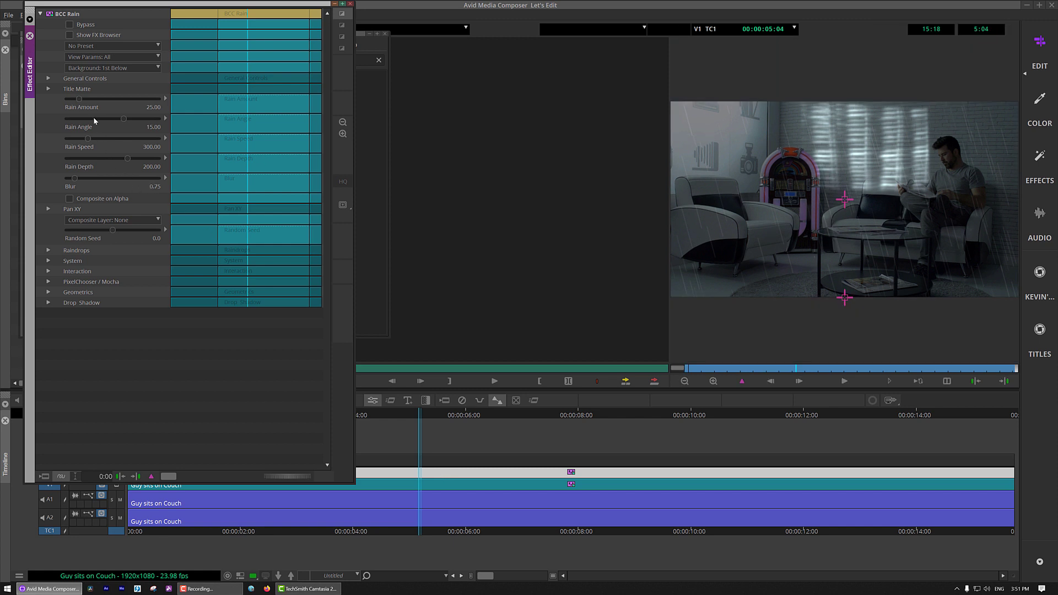
left_click(49, 250)
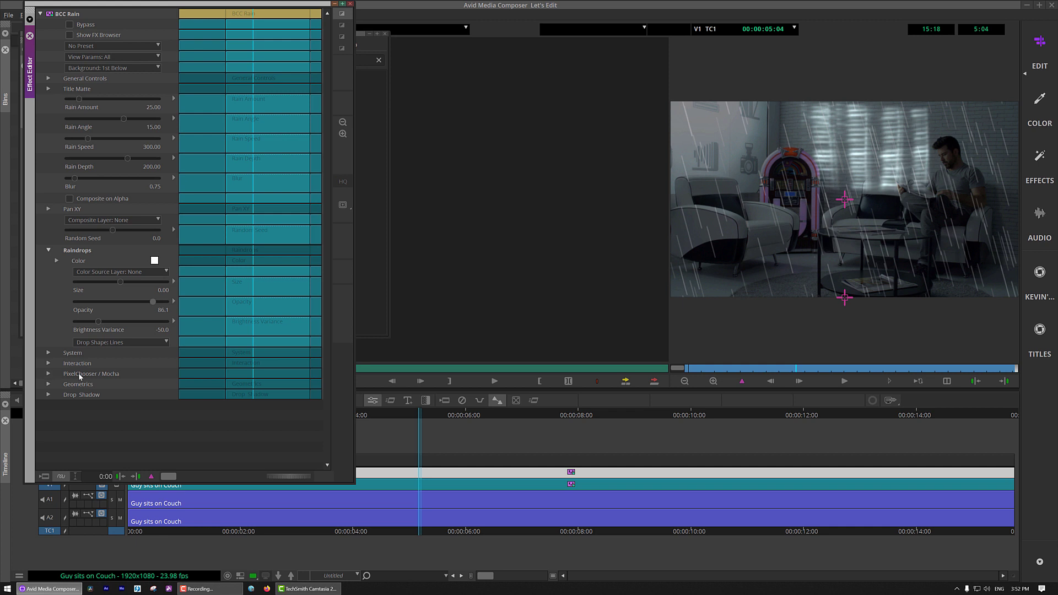
left_click(49, 373)
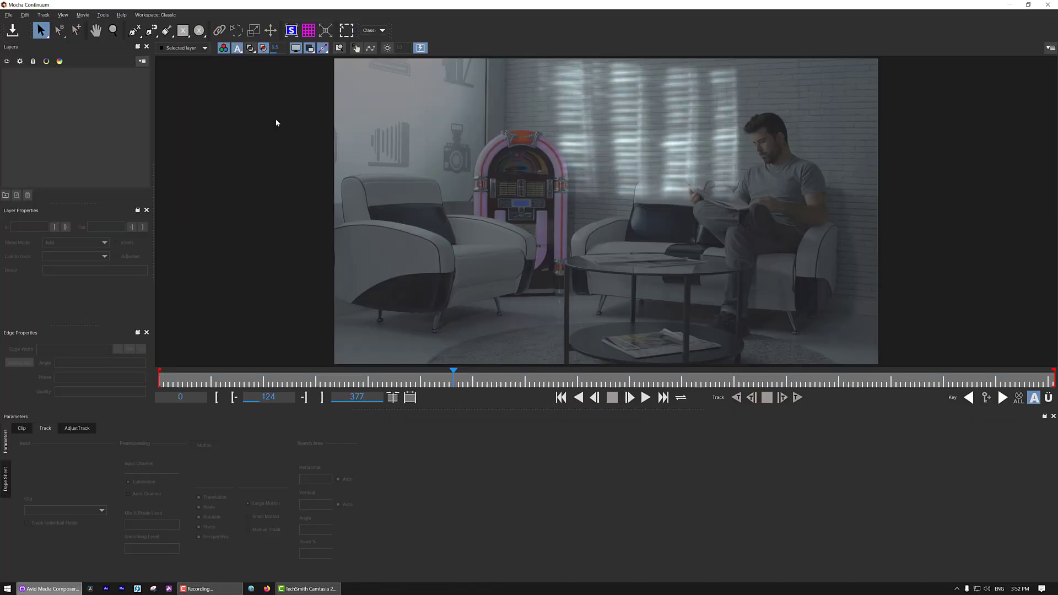
Step: Draw a closed four-point X-Spline around the column of window light nearest the jukebox
key("x")
left_click_drag(582, 174, 547, 196)
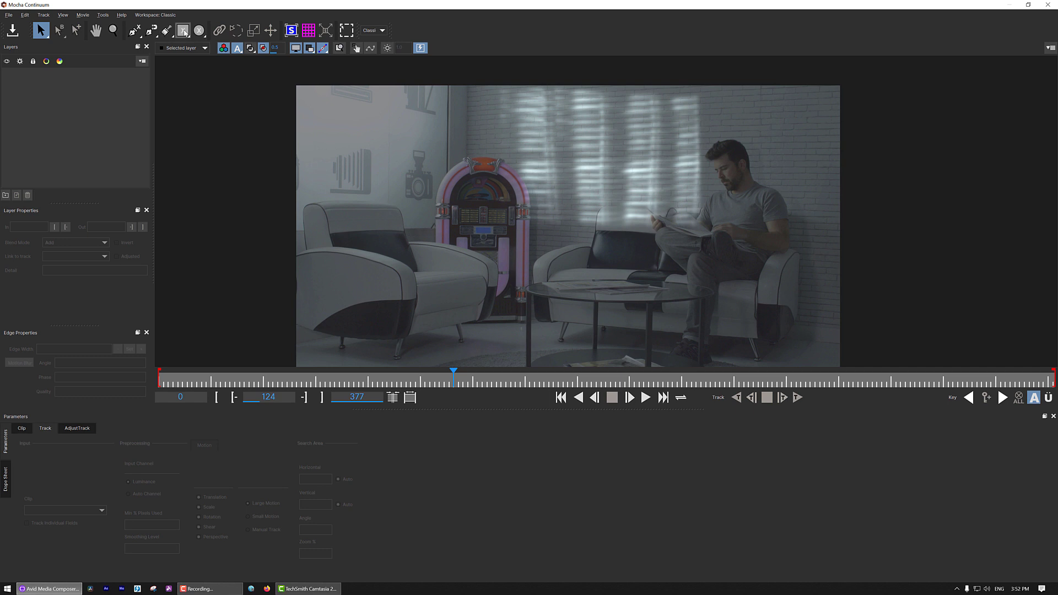
left_click(134, 32)
left_click(554, 88)
left_click(499, 93)
left_click(512, 221)
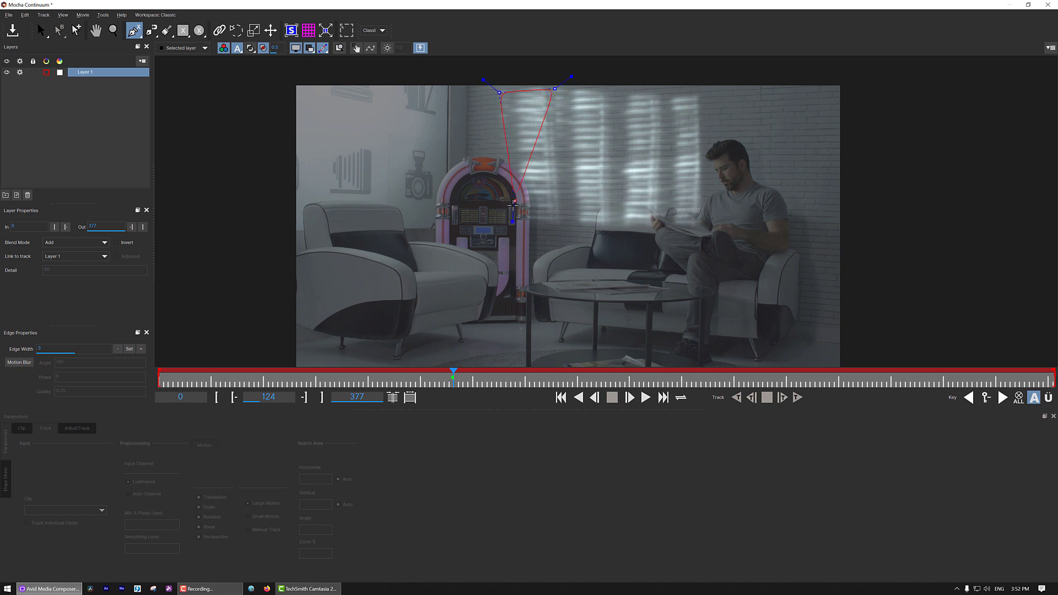
left_click(563, 223)
left_click(554, 89)
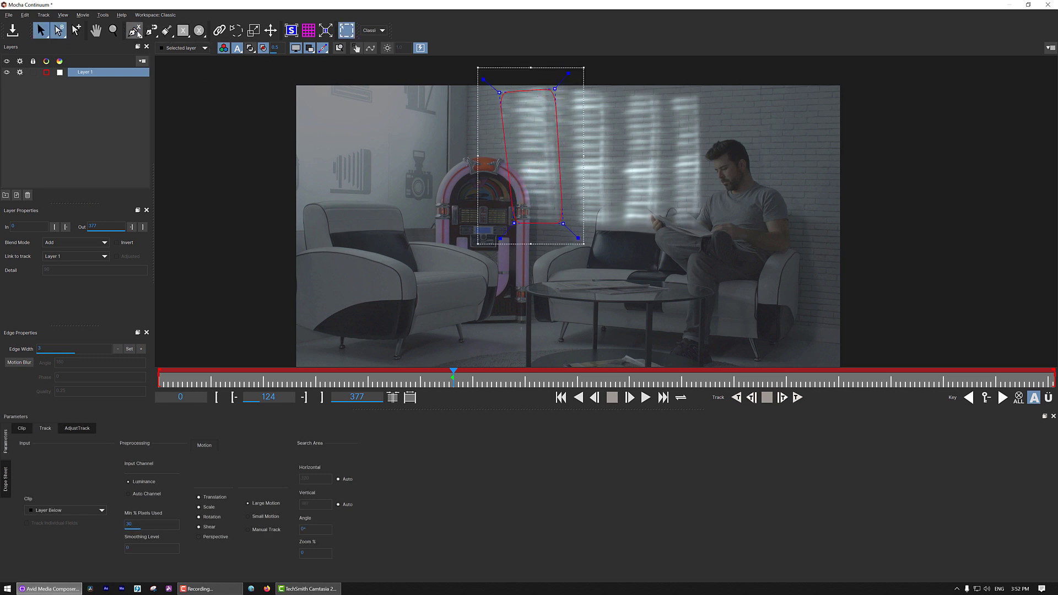
Step: Add a closed four-point X-Spline around the second column of window light from the jukebox
left_click(134, 31)
left_click(570, 90)
left_click(606, 91)
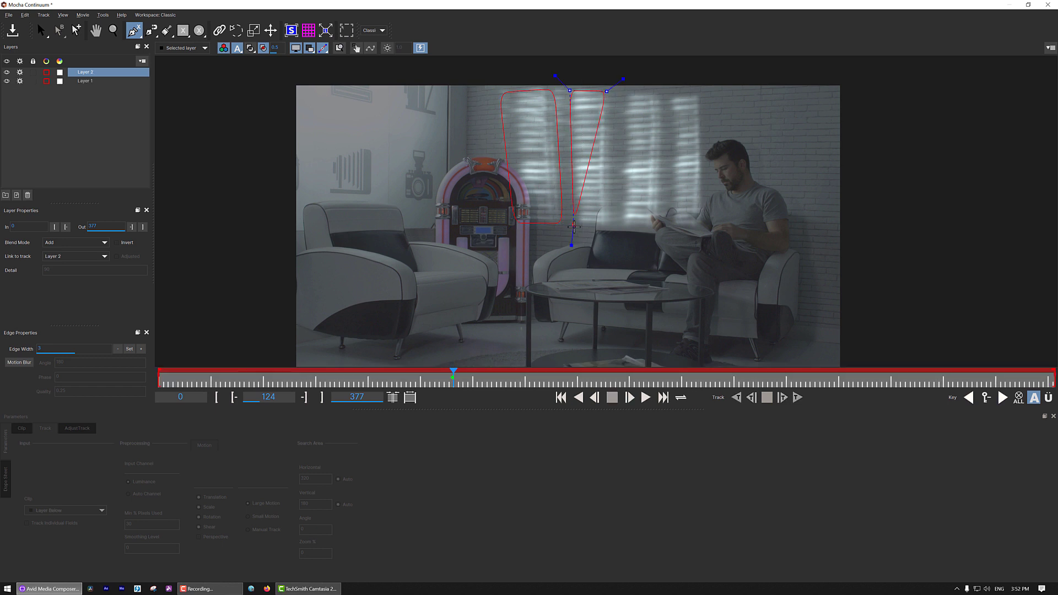
left_click(579, 225)
left_click(609, 223)
right_click(607, 92)
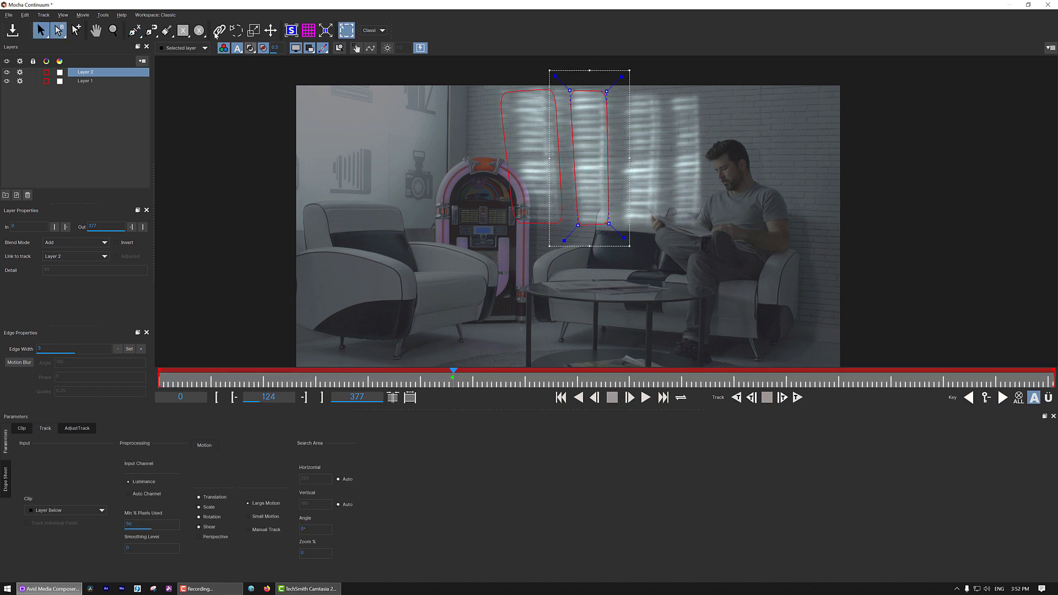
Step: Add a closed four-point X-Spline around the third column of window light from the jukebox
left_click(134, 30)
left_click(660, 95)
left_click(624, 96)
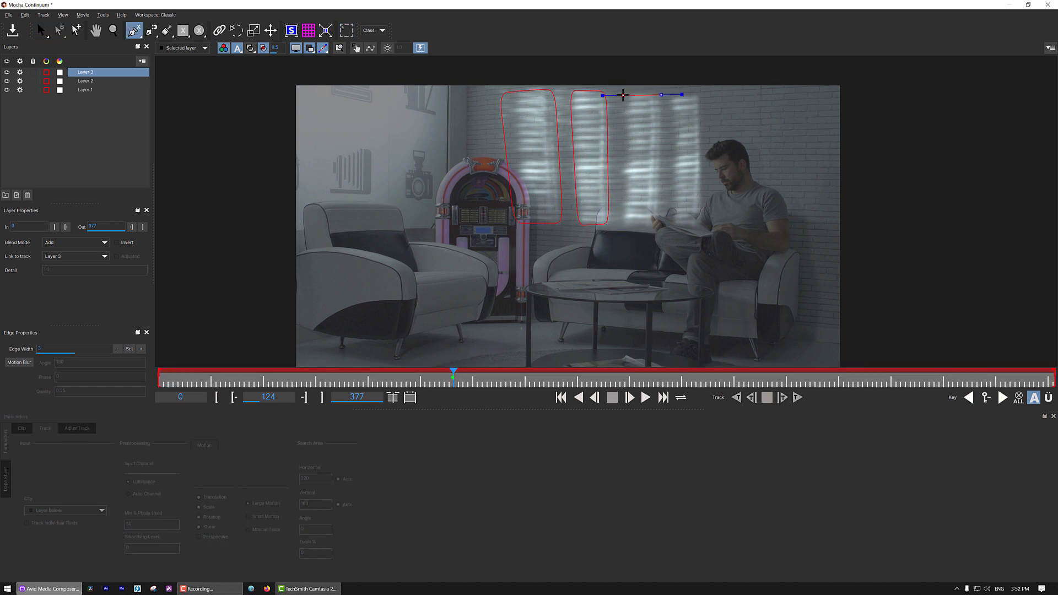
left_click(627, 227)
left_click(663, 226)
right_click(660, 93)
Step: Add a closed four-point X-Spline around the fourth column of window light, nearest the seated man
left_click(134, 31)
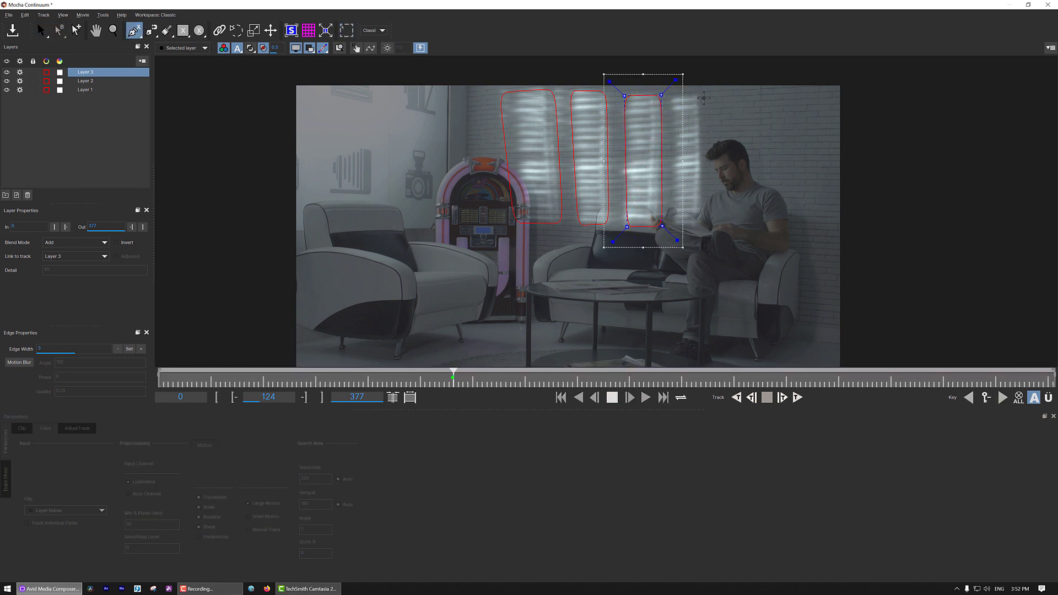
left_click(671, 100)
left_click(698, 96)
left_click(675, 227)
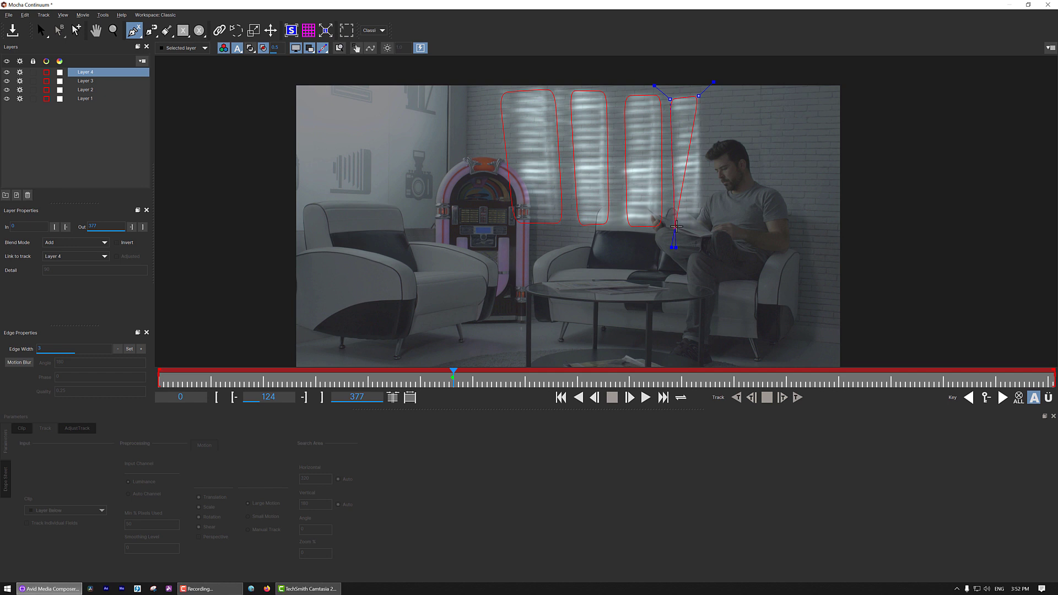
left_click(711, 223)
right_click(698, 94)
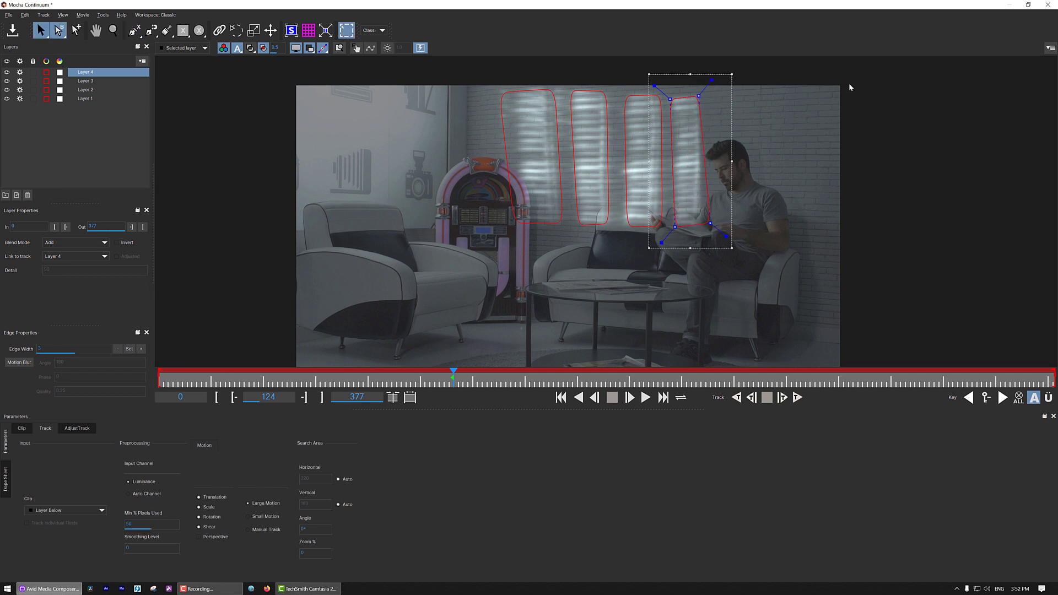
Step: Close Mocha while saving the project, and reveal the PixelChooser Mask settings of BCC Rain
left_click(1046, 8)
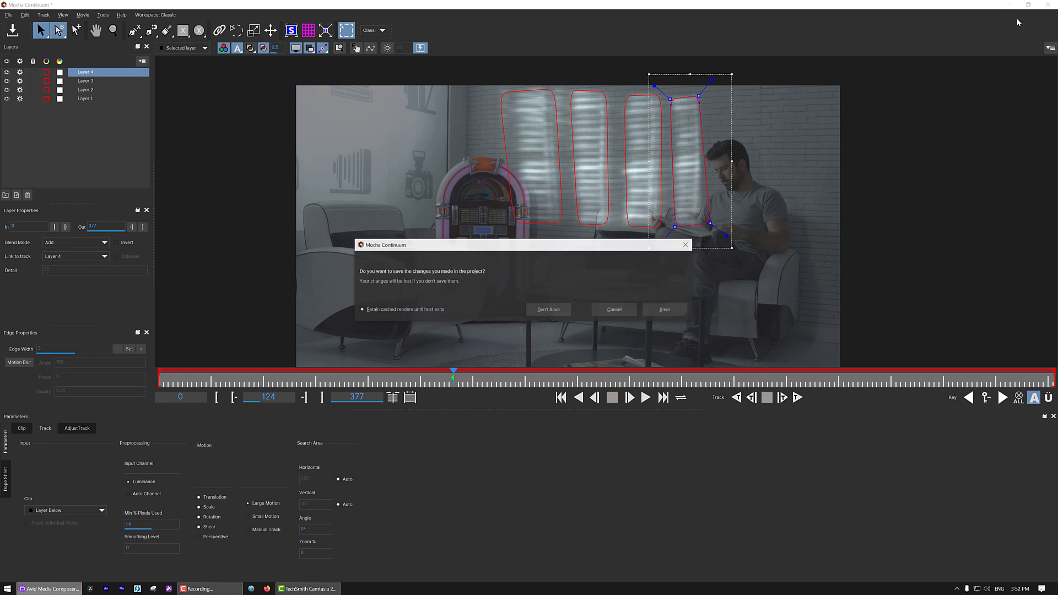
left_click(665, 309)
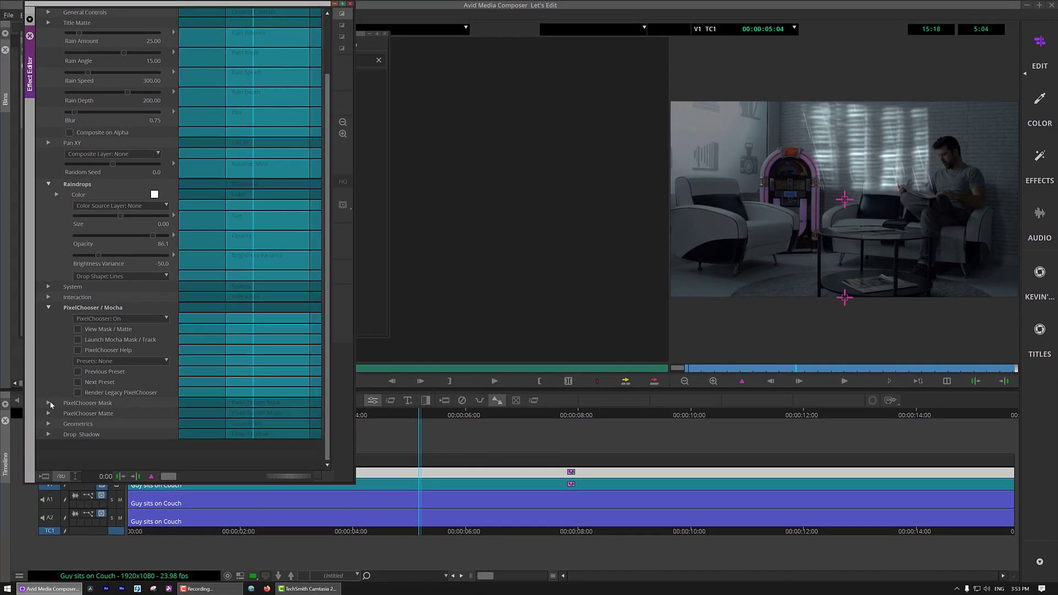
left_click(49, 403)
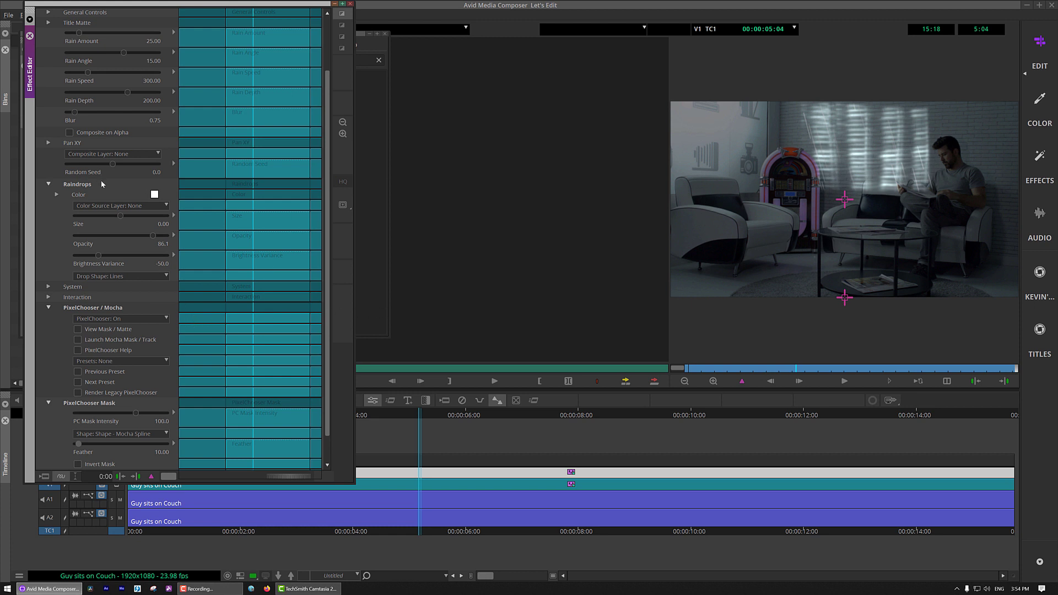
Step: Set the raindrop opacity to 38.6 and the raindrop color to grey #8f8f8f
left_click(109, 236)
left_click(155, 194)
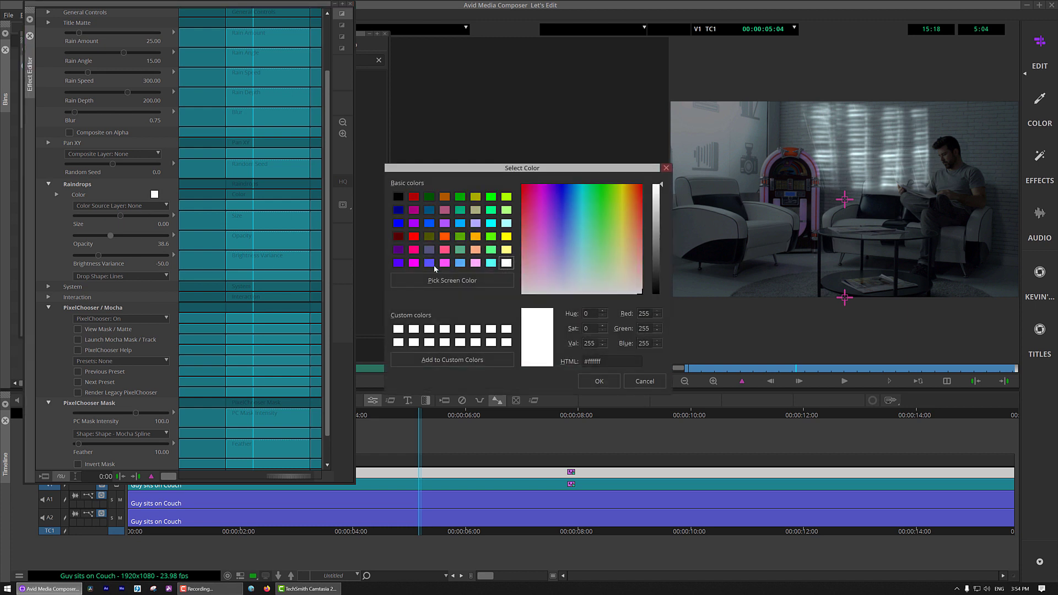
left_click_drag(605, 298, 644, 298)
left_click_drag(663, 186, 666, 233)
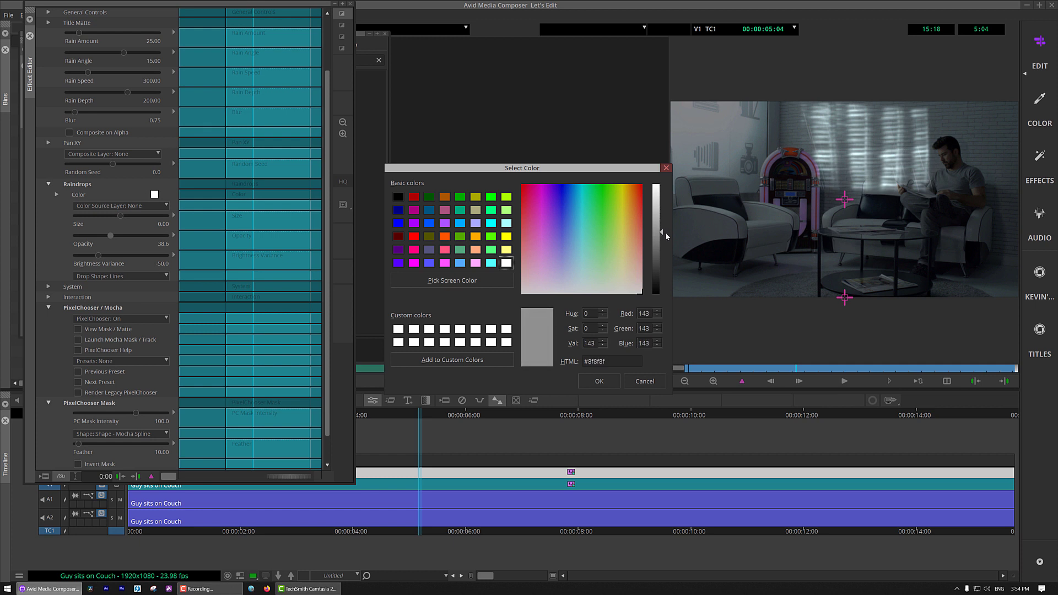
left_click(598, 382)
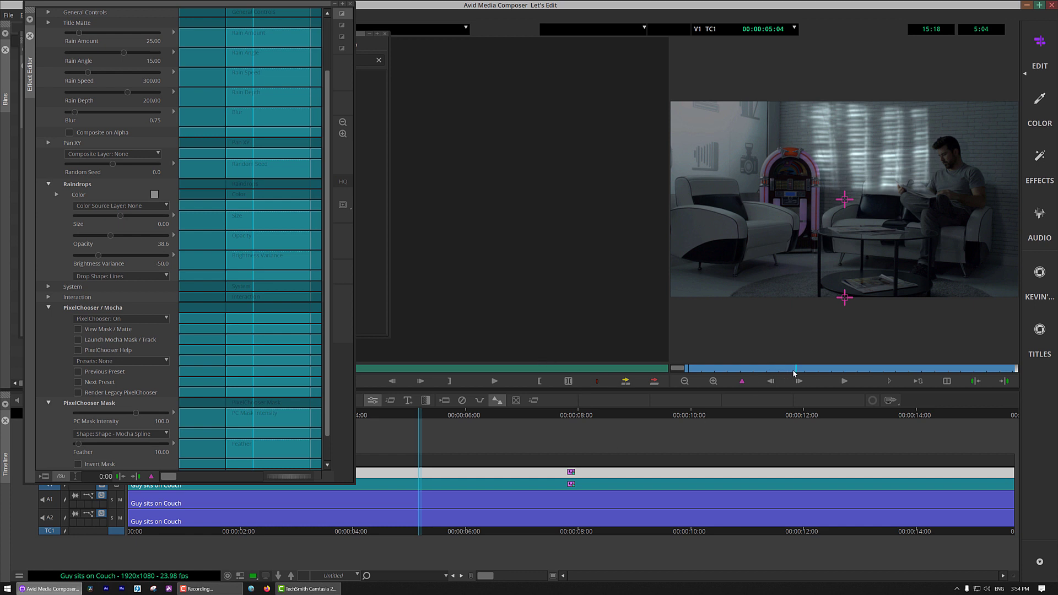
Step: Scrub through the clip to review the masked rain, and close the Effect Editor
left_click(825, 369)
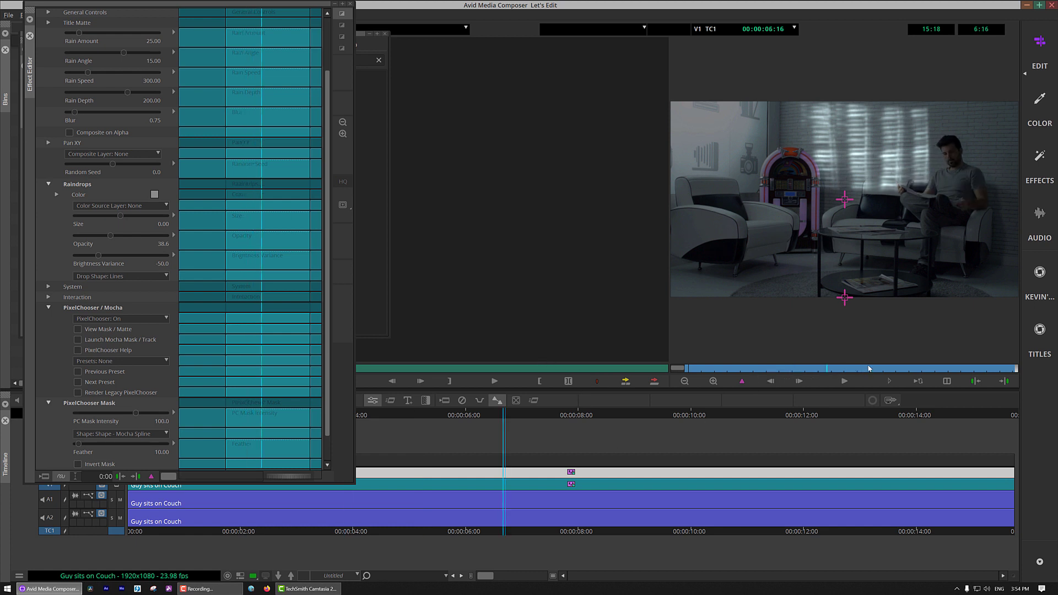
left_click_drag(962, 359, 715, 374)
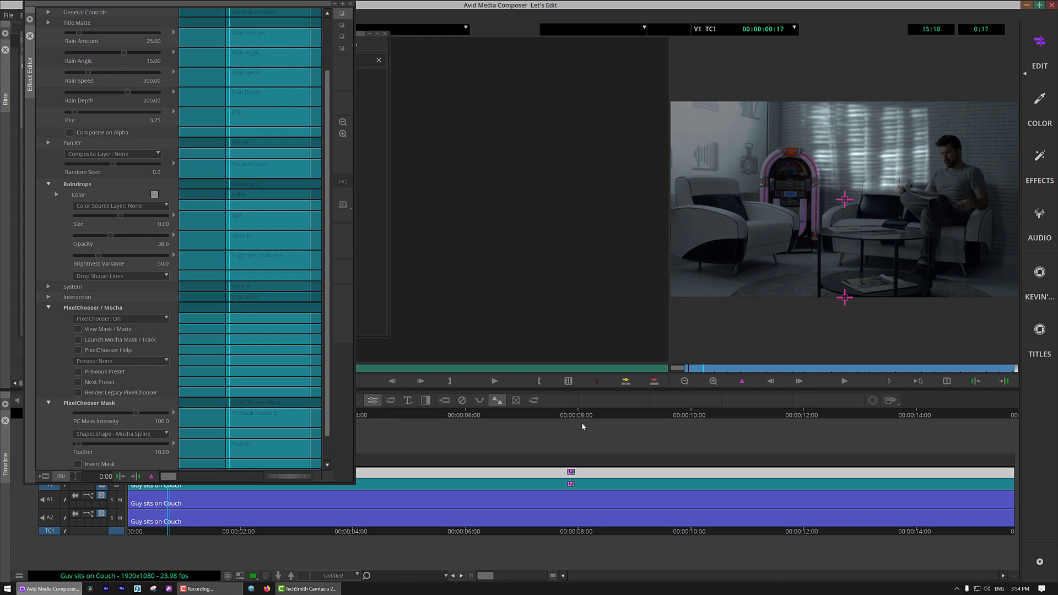
left_click(350, 5)
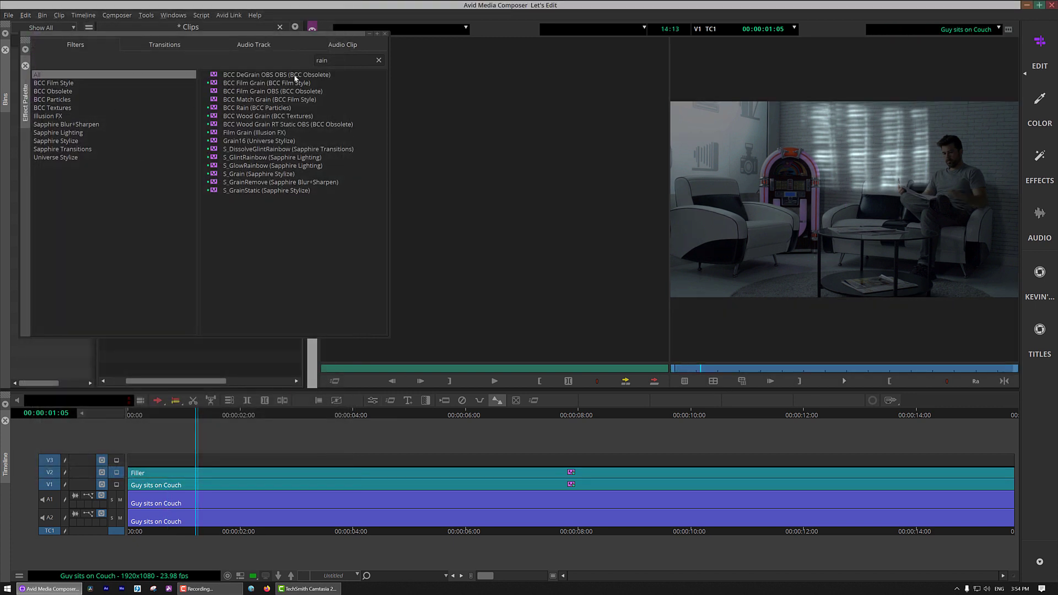
Step: Clear the effect search and apply BCC Fast Film Process from BCC Film Style to track V3
left_click(379, 60)
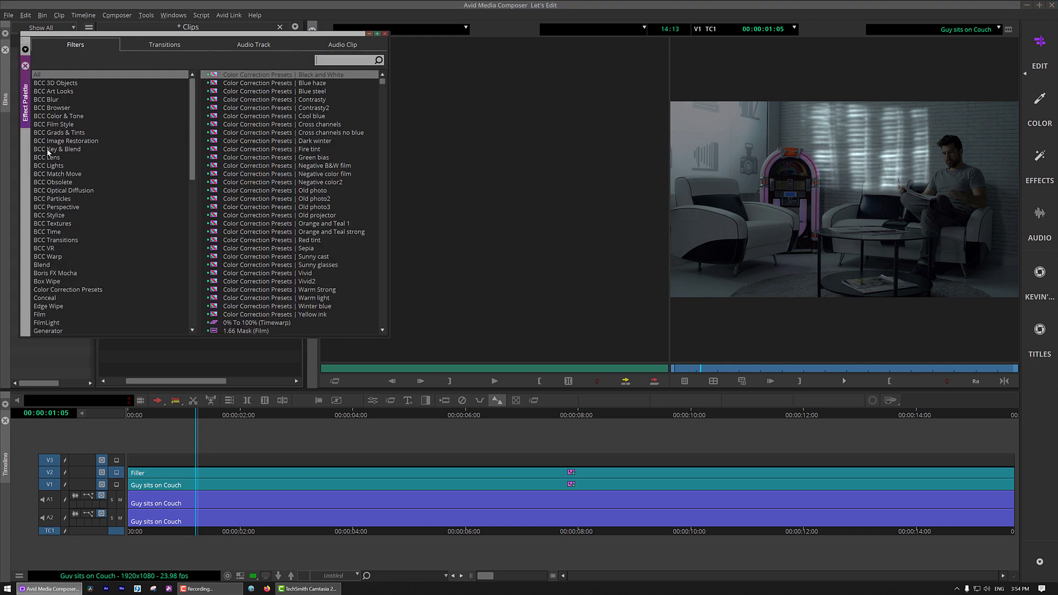
left_click(54, 125)
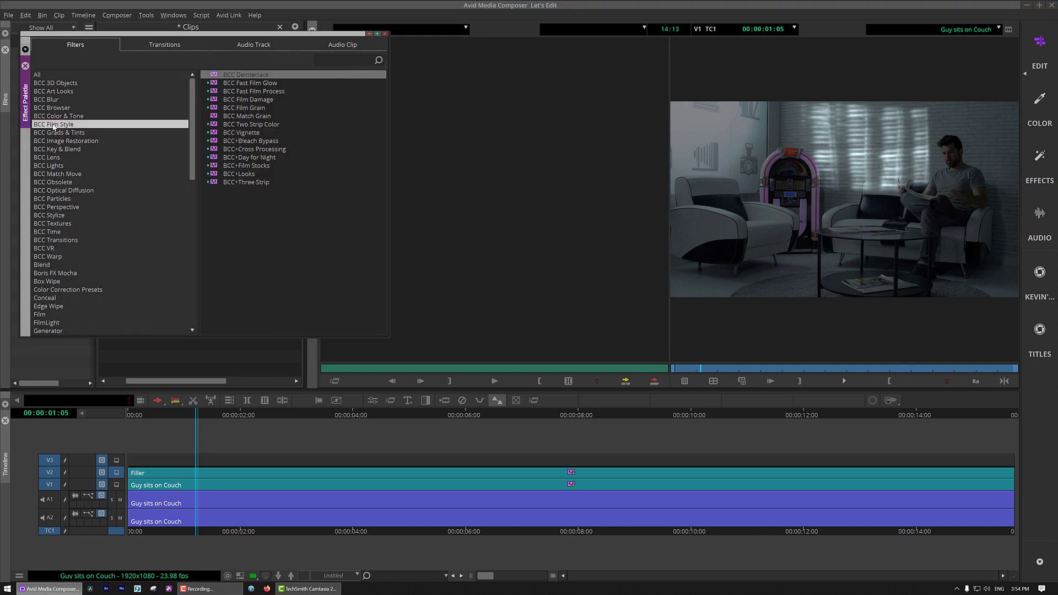
left_click_drag(241, 91, 375, 458)
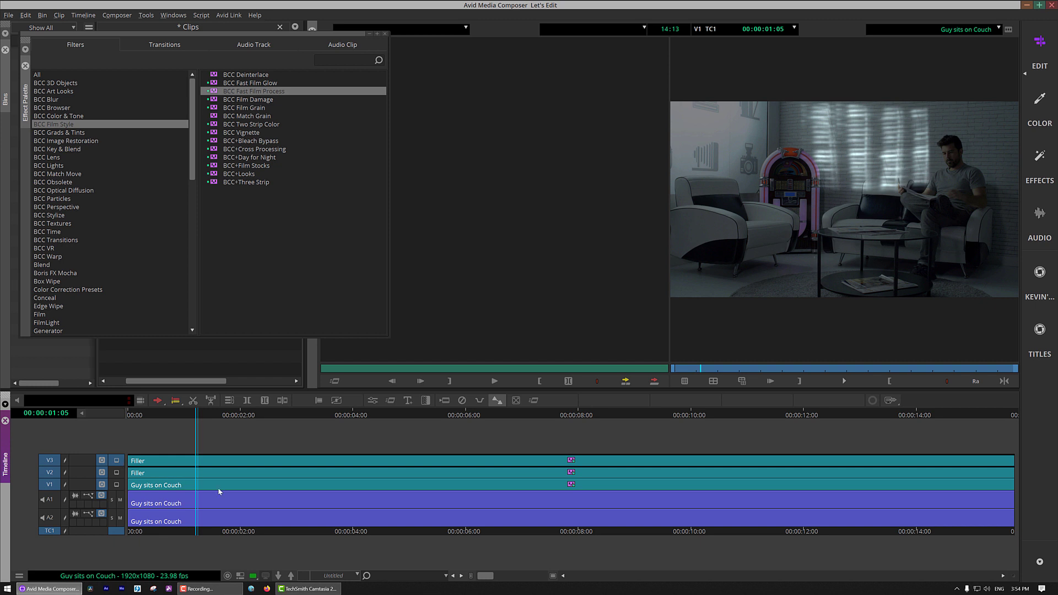
Step: Apply a black-and-white preset to BCC Fast Film Process from the FX Browser and play back the clip
key("]")
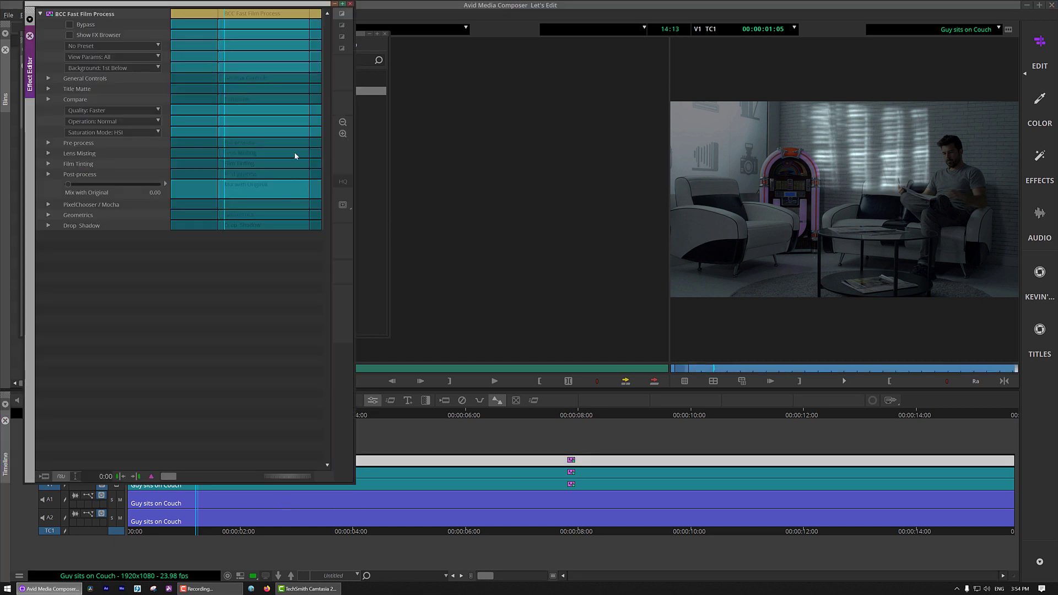
left_click(96, 35)
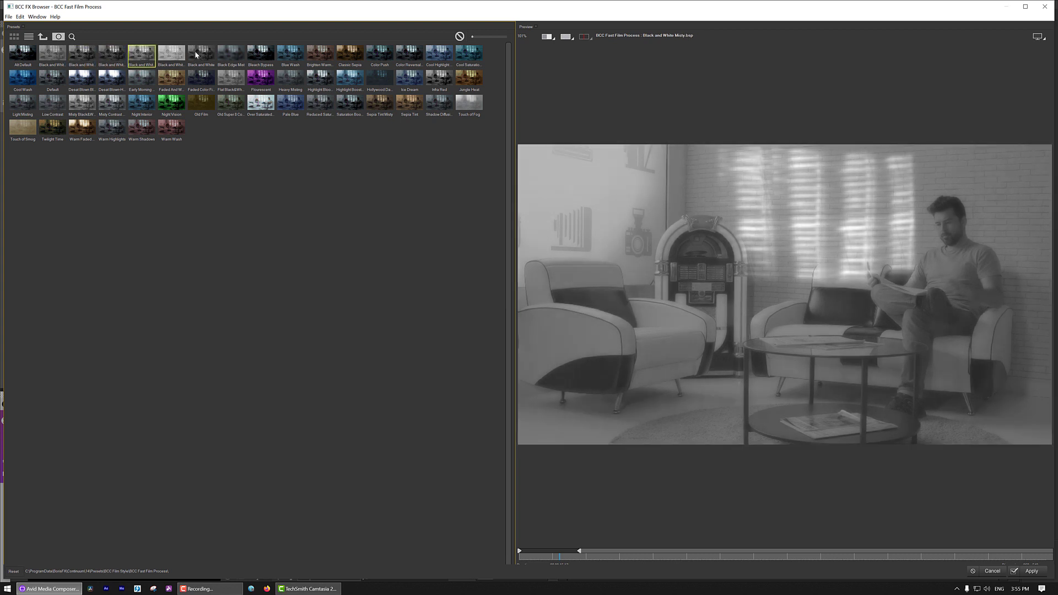
left_click(1039, 573)
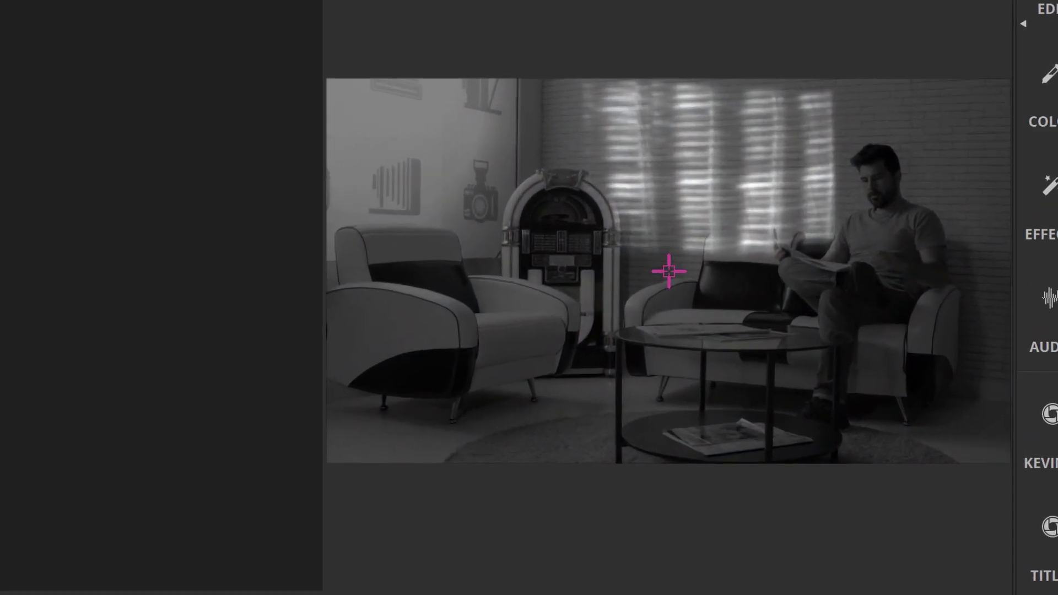
key("space")
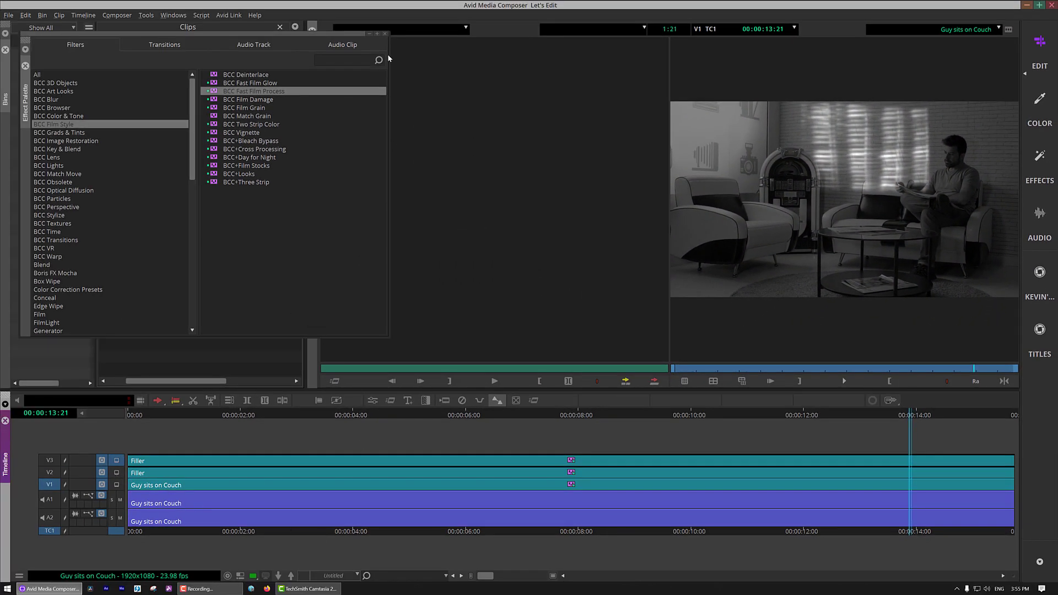
Step: Close the Effect Palette, load the Cinestudy sequence and park the playhead at 00:00:20:22
left_click(385, 33)
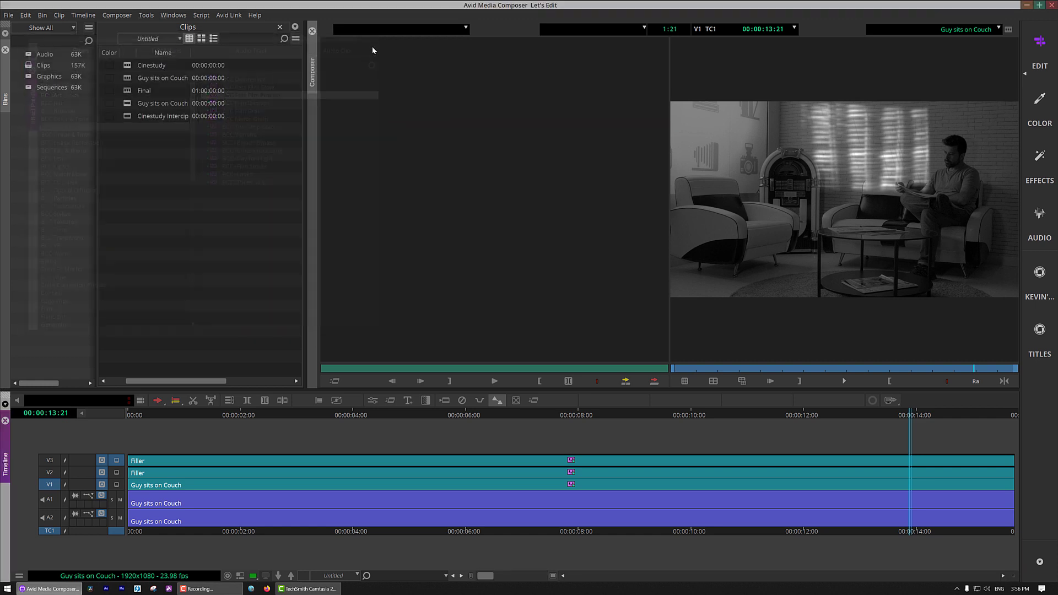
double_click(126, 66)
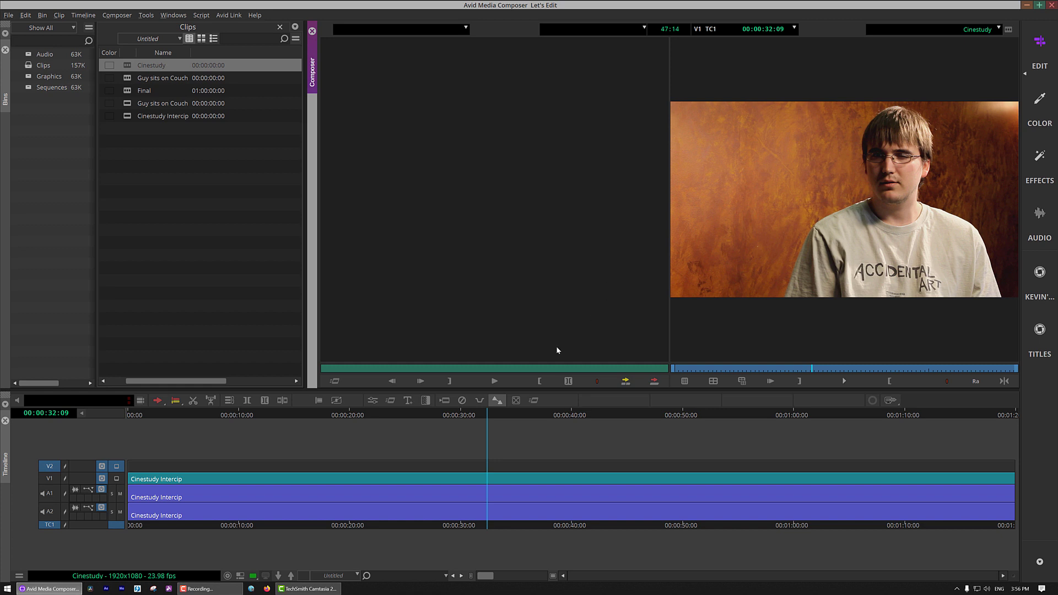
left_click(416, 482)
left_click_drag(417, 481, 359, 498)
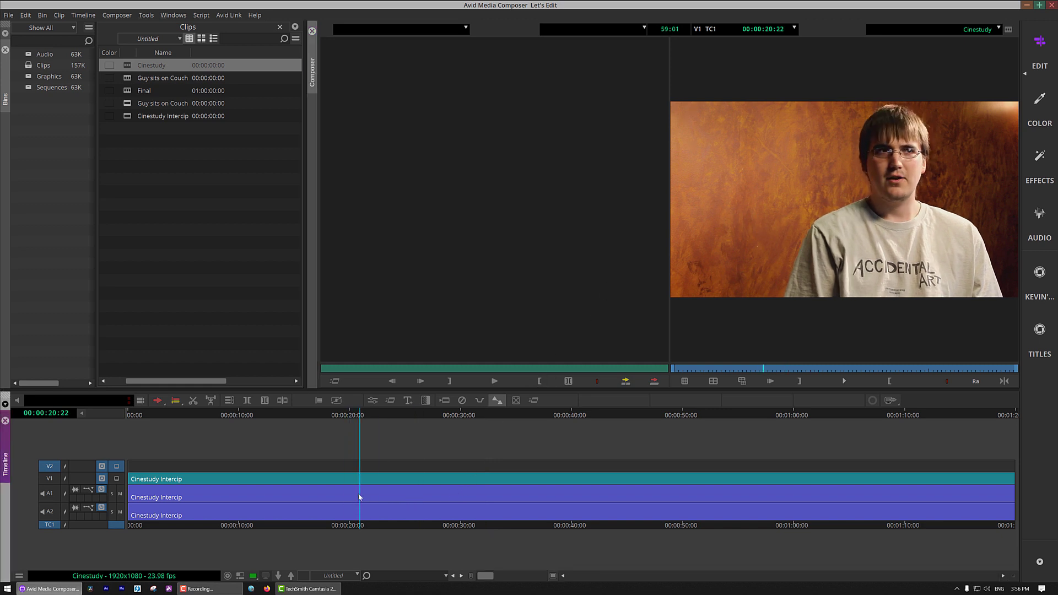
Step: Apply the BCC+Light filter from BCC Lights to track V2 above the Cinestudy Intercip clip
key("ctrl+8")
left_click(58, 165)
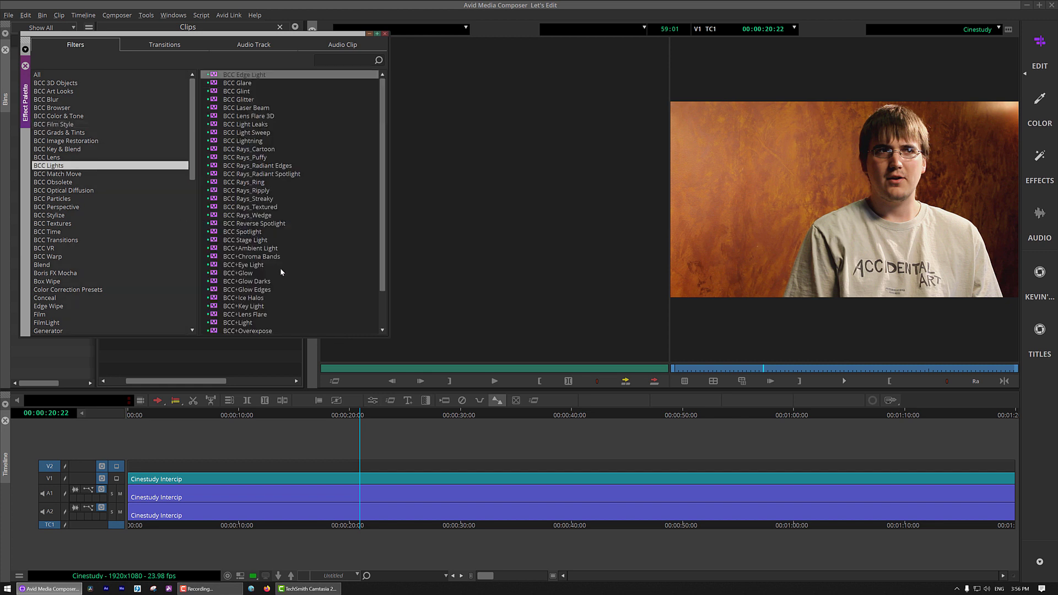
scroll(283, 270, "down", 1)
left_click_drag(243, 300, 394, 464)
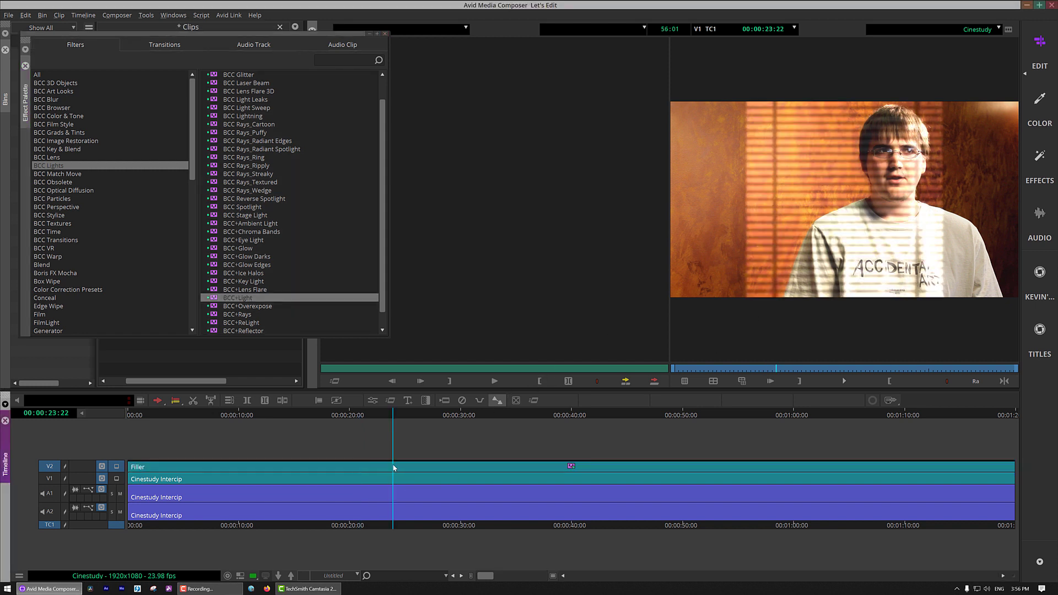
Step: Open BCC+Light in the FX Editor and choose the Shutters 3 preset
double_click(571, 465)
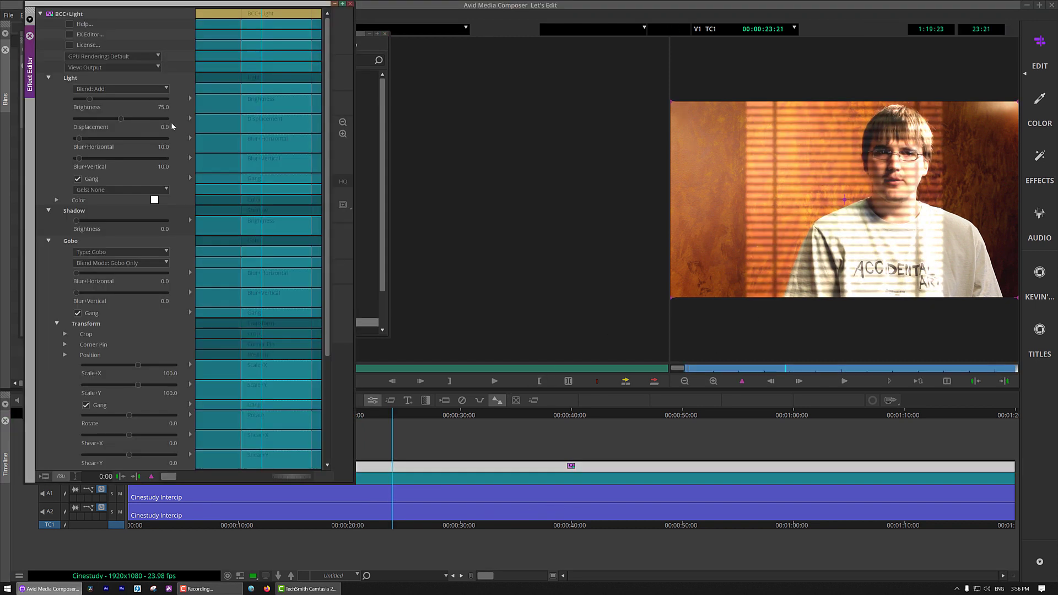
left_click(86, 35)
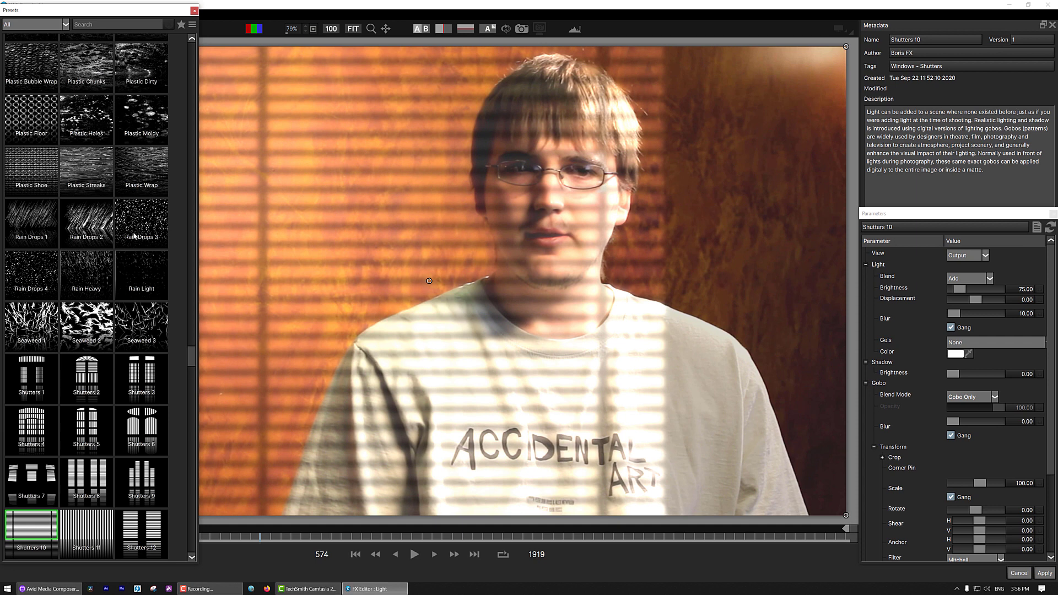
scroll(397, 225, "down", 3)
left_click_drag(386, 218, 470, 209)
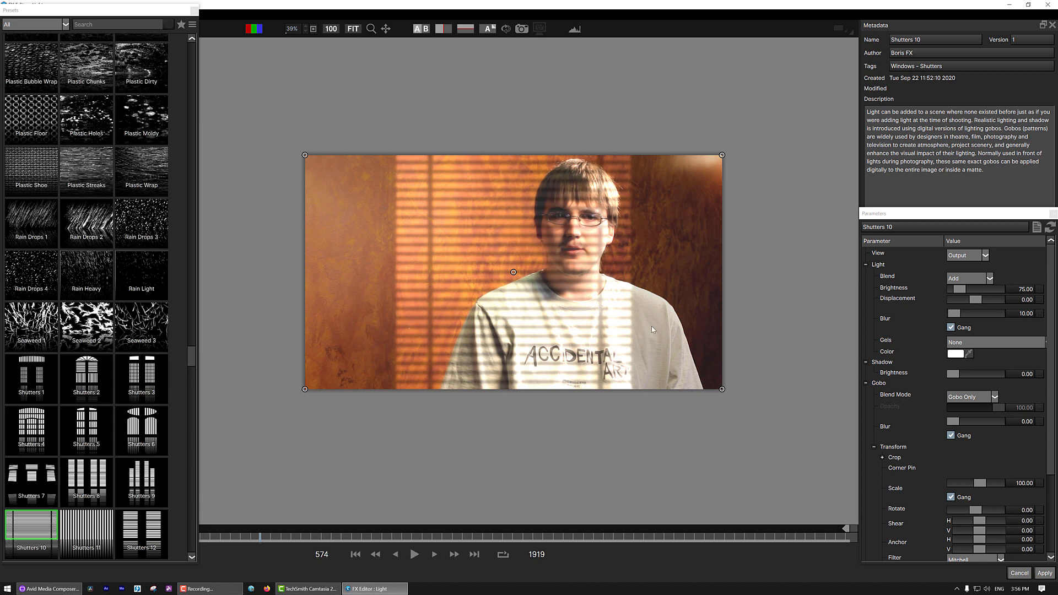
left_click(142, 369)
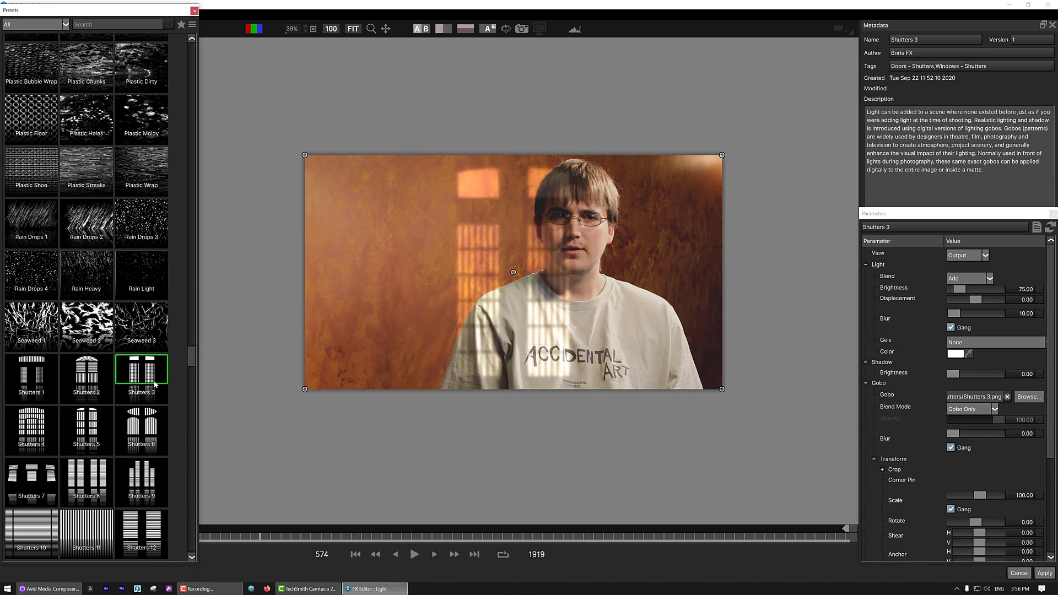
Step: Replace the gobo image with Continuum2021_DarkBgs.jpg from the Desktop
left_click(1030, 397)
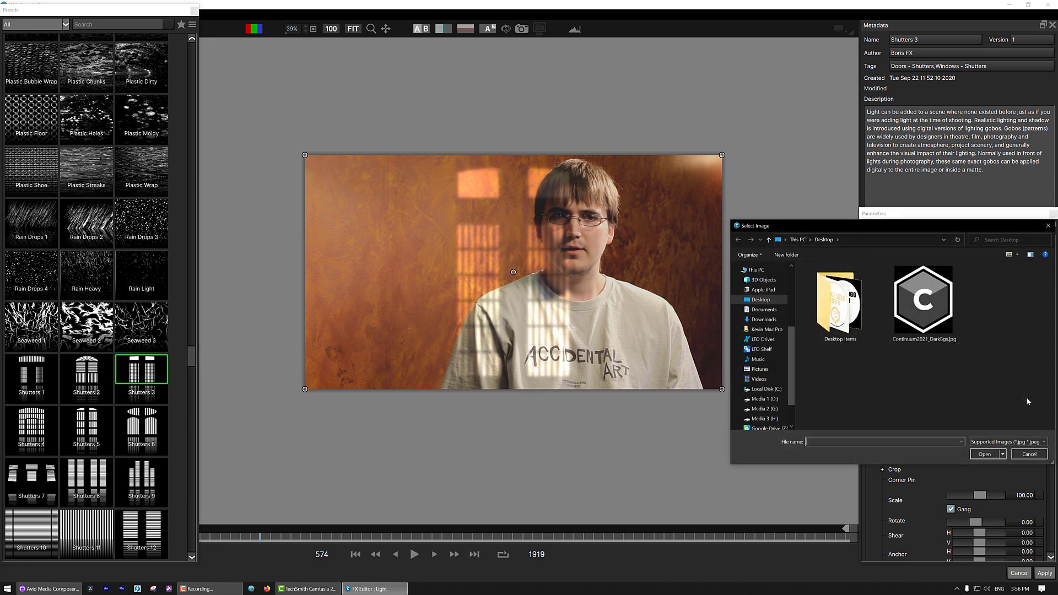
left_click_drag(900, 225, 561, 216)
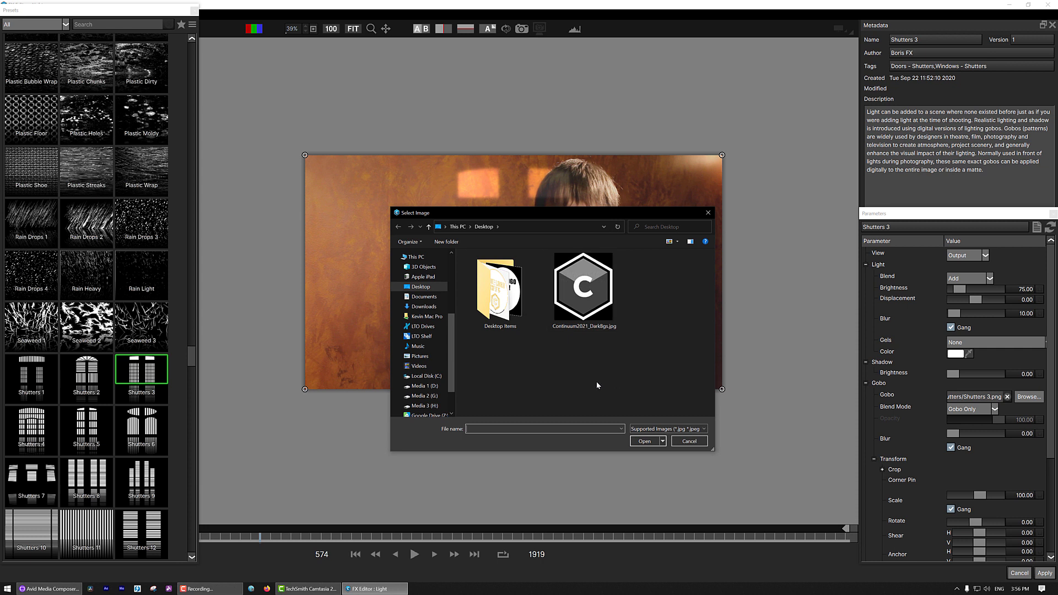
left_click(582, 307)
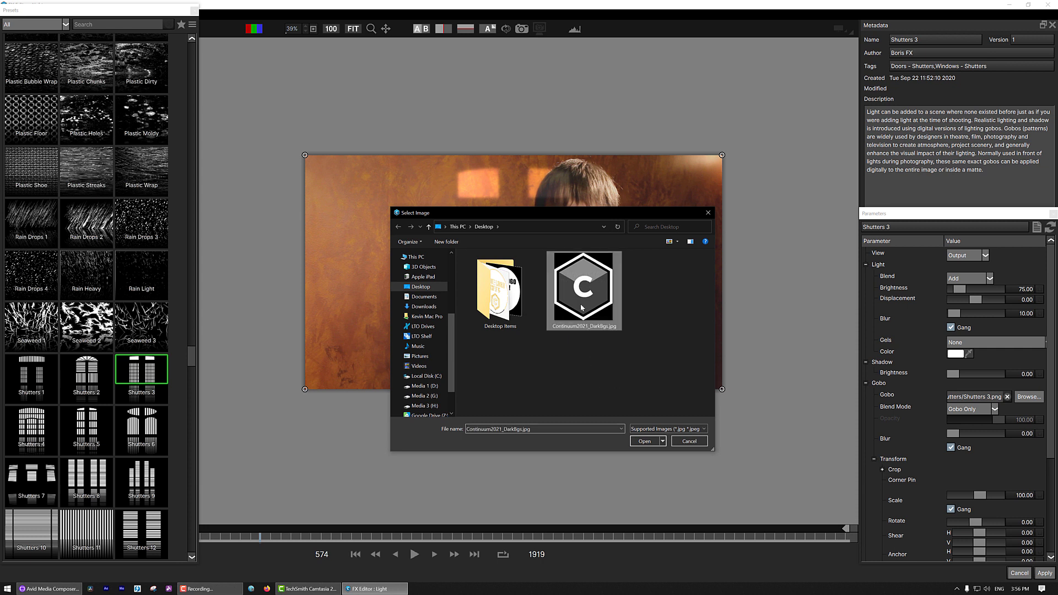
left_click(649, 444)
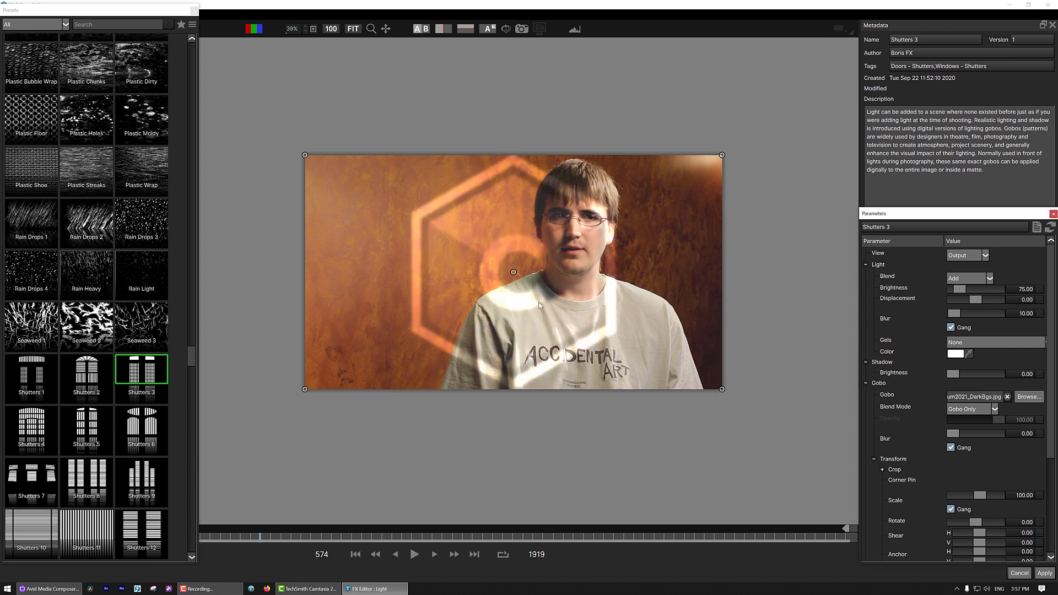
Step: Move the logo gobo onto the wall beside the man and pull its two right corner pins inward for perspective
left_click_drag(513, 272, 427, 269)
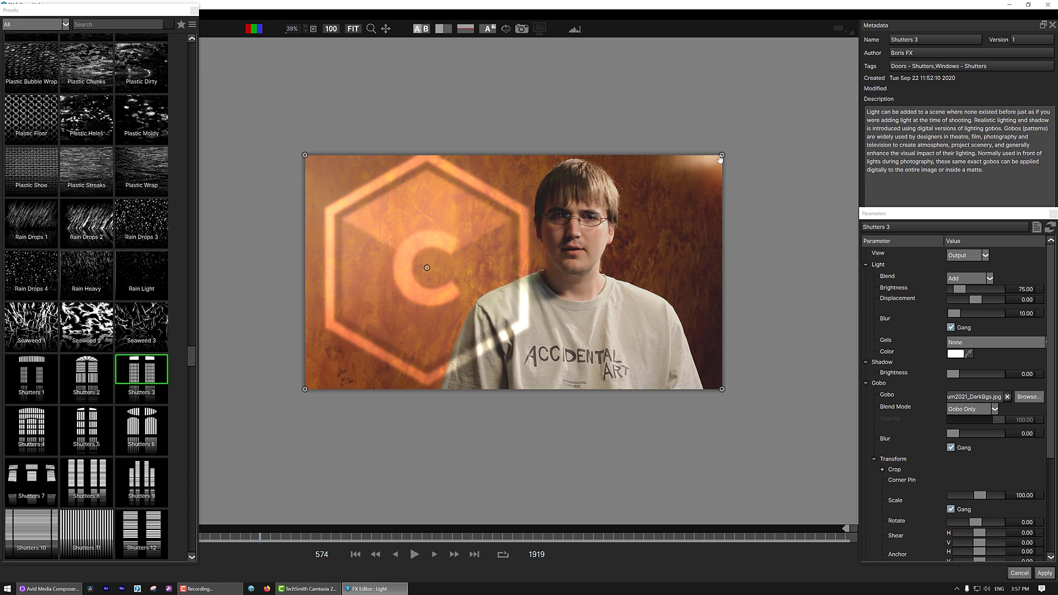
left_click_drag(719, 157, 635, 172)
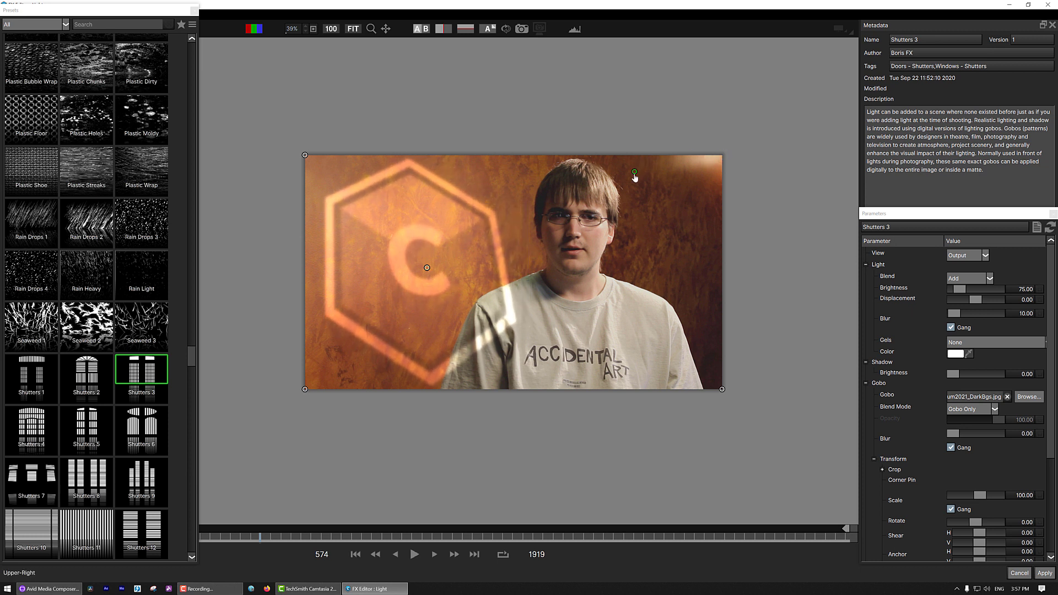
left_click_drag(722, 390, 642, 361)
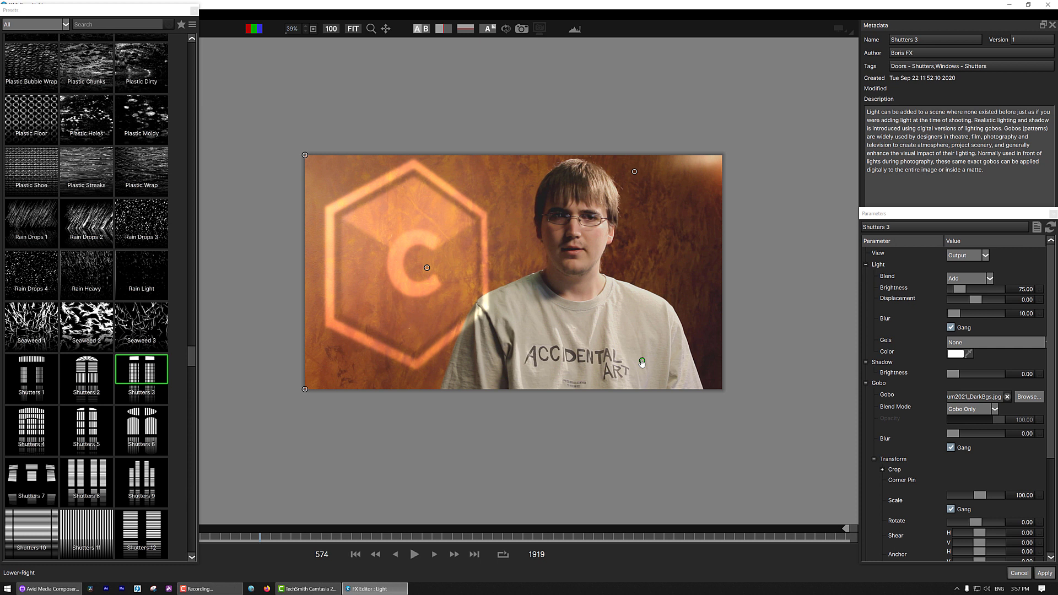
Step: Scale the gobo to 90.36 and shift it slightly up and left on the wall
scroll(917, 482, "down", 1)
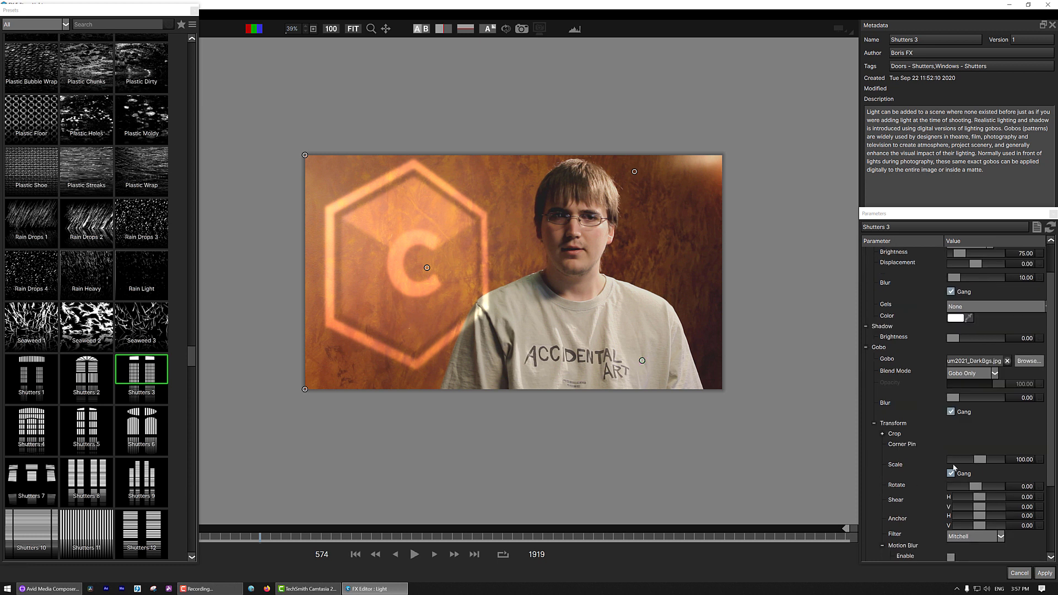
left_click_drag(980, 459, 981, 463)
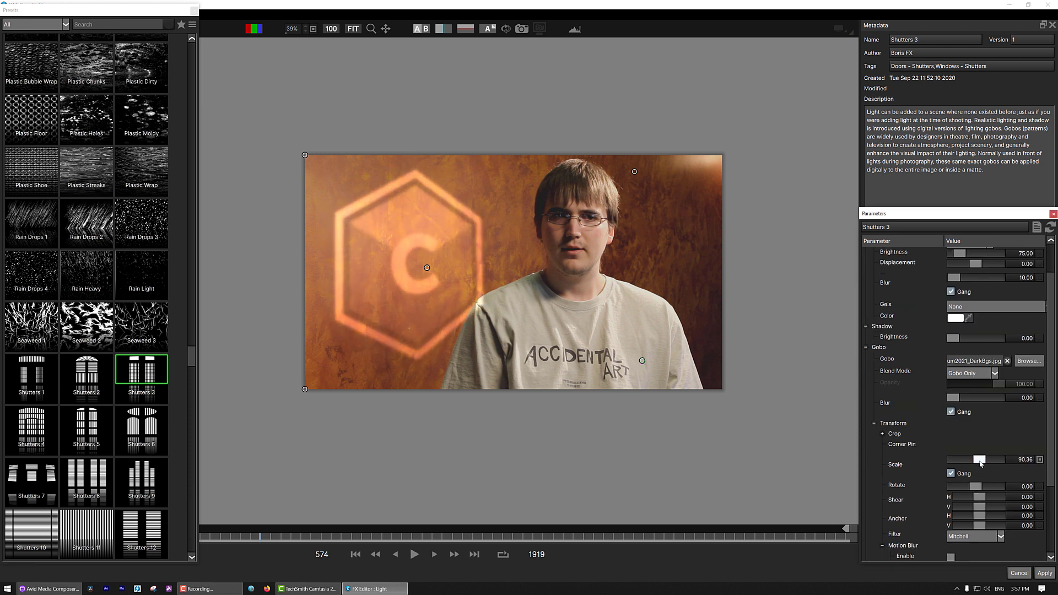
mouse_move(426, 267)
left_mouse_down()
mouse_move(408, 249)
mouse_move(417, 255)
left_mouse_up()
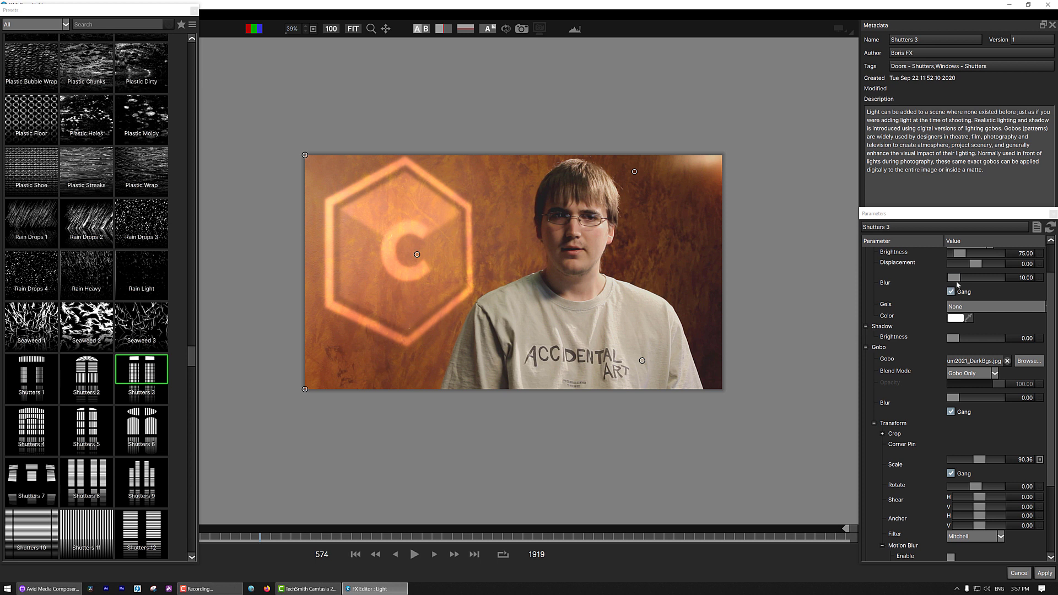
Step: Set the light brightness to 132.53 and blur to 10.84, and turn on the before-and-after comparison
scroll(918, 310, "up", 1)
left_click_drag(960, 290, 956, 315)
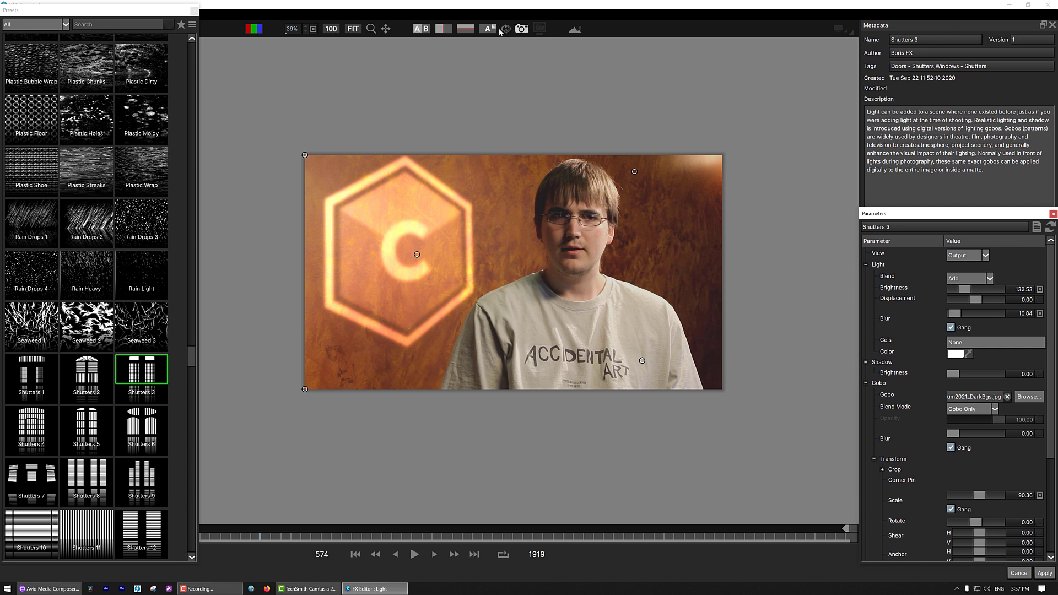
left_click(423, 31)
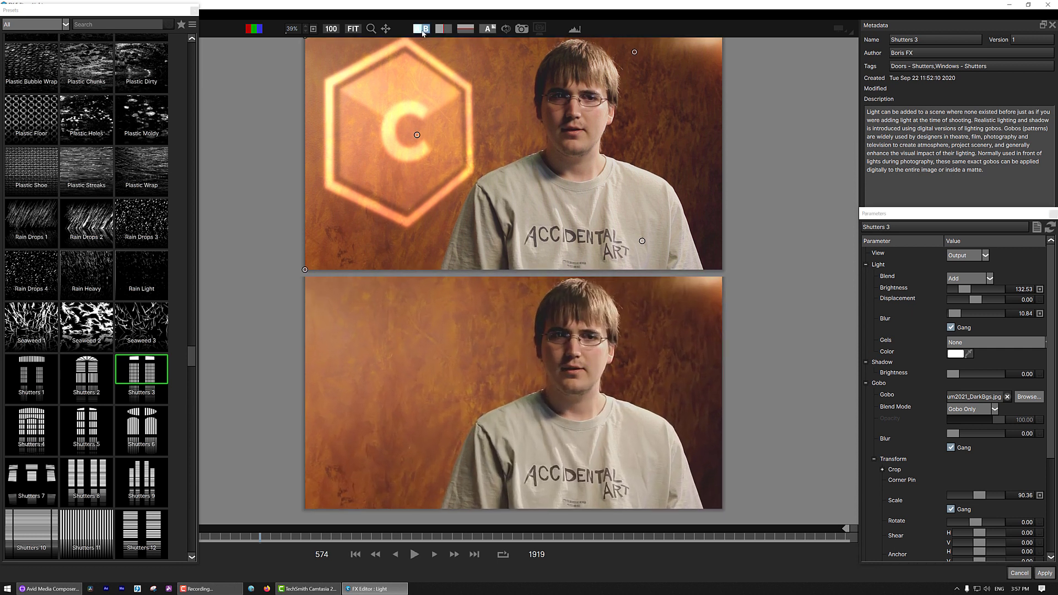